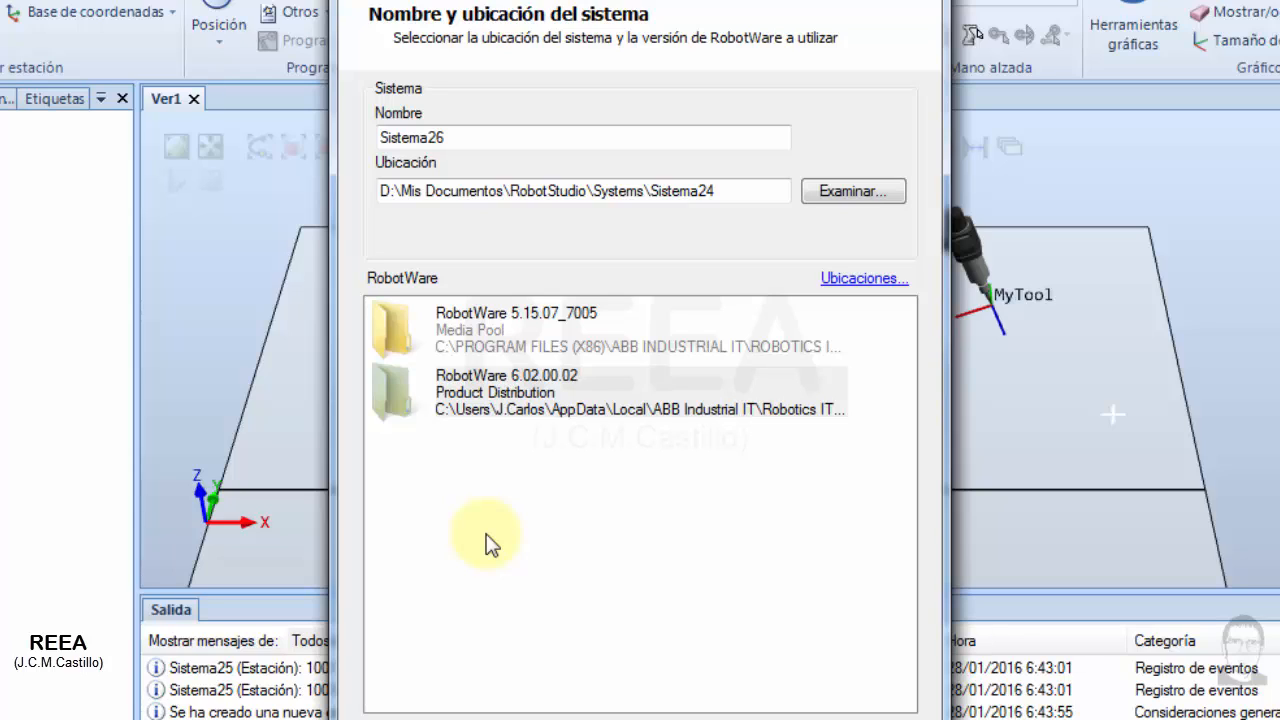
- Compare the available RobotWare versions for the new system Sistema26 and select RobotWare 6.02.00.02
{"action": "left_click", "coordinate": [478, 348]}
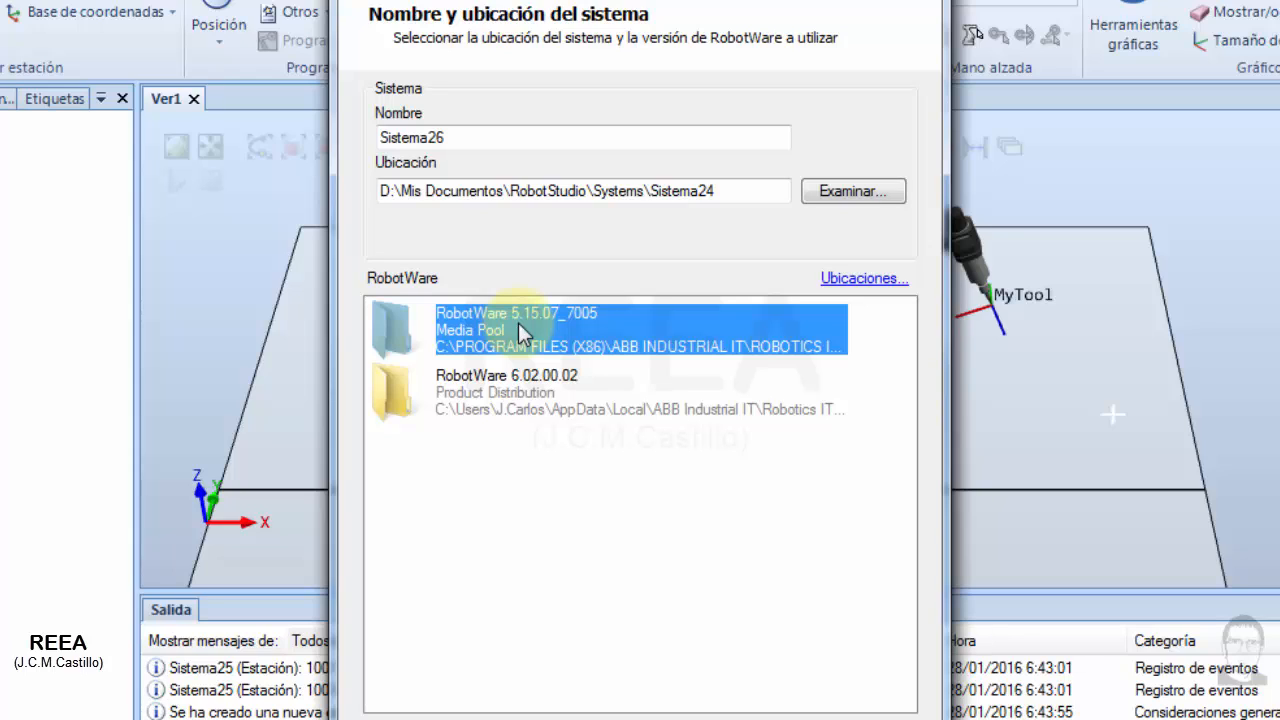
{"action": "left_click", "coordinate": [502, 390]}
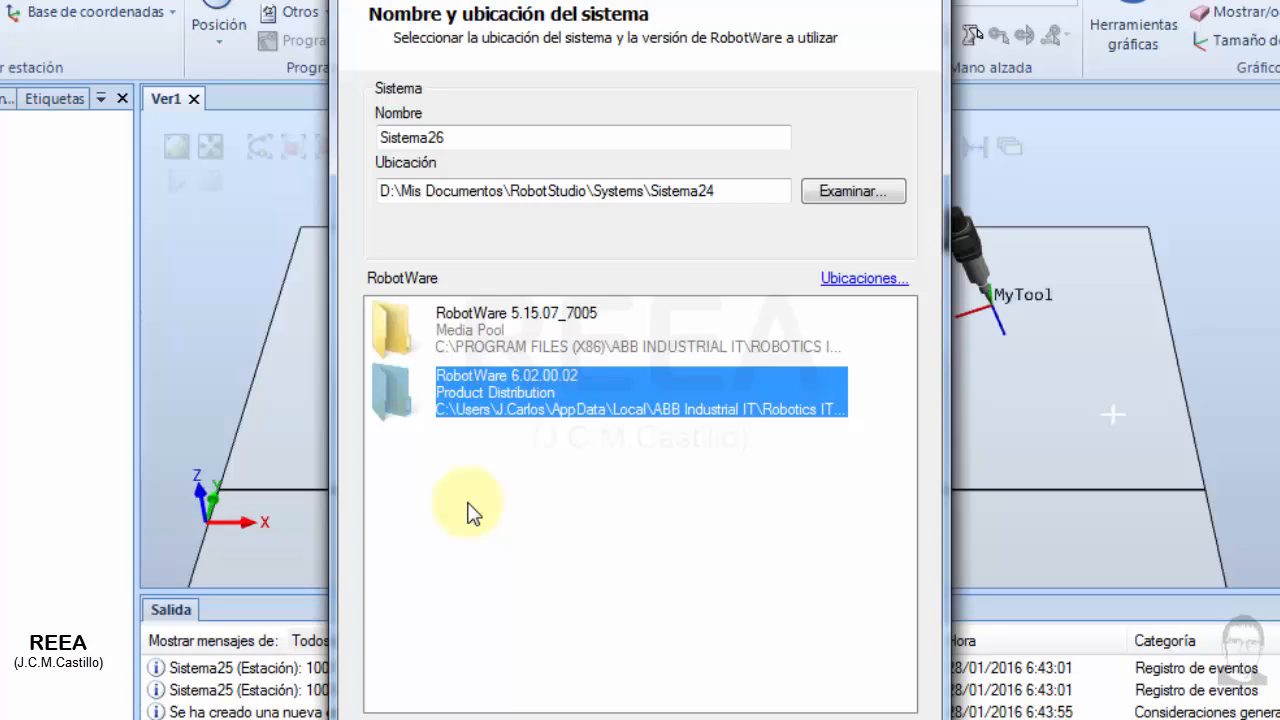
{"action": "left_click", "coordinate": [571, 315]}
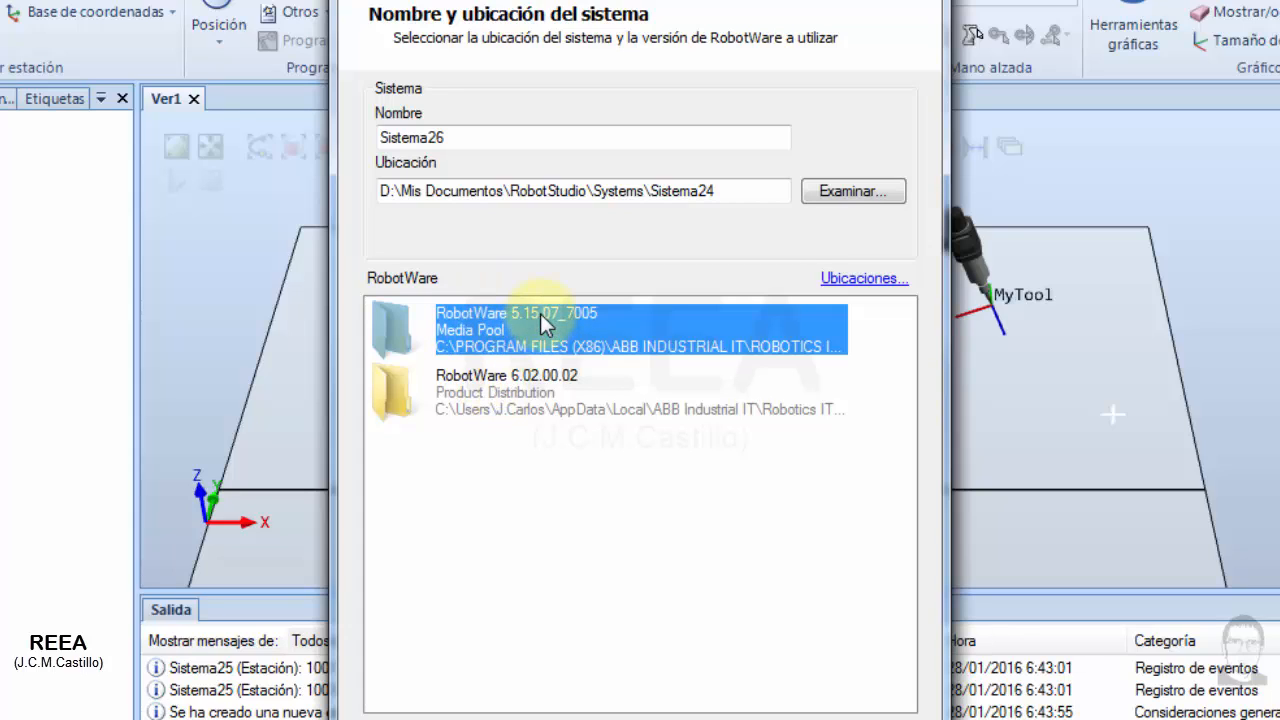
{"action": "left_click", "coordinate": [470, 393]}
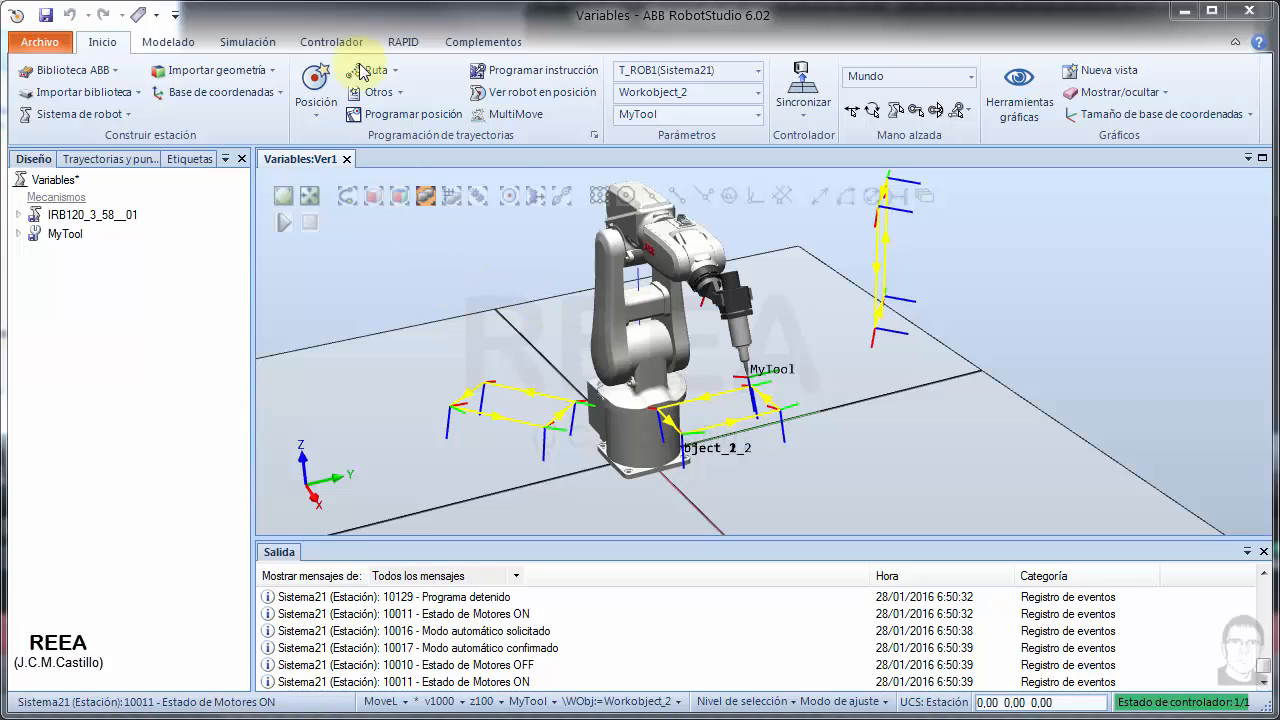
- Open the controller's I/O System configuration for Sistema21 and display its Signal instances
{"action": "left_click", "coordinate": [333, 42]}
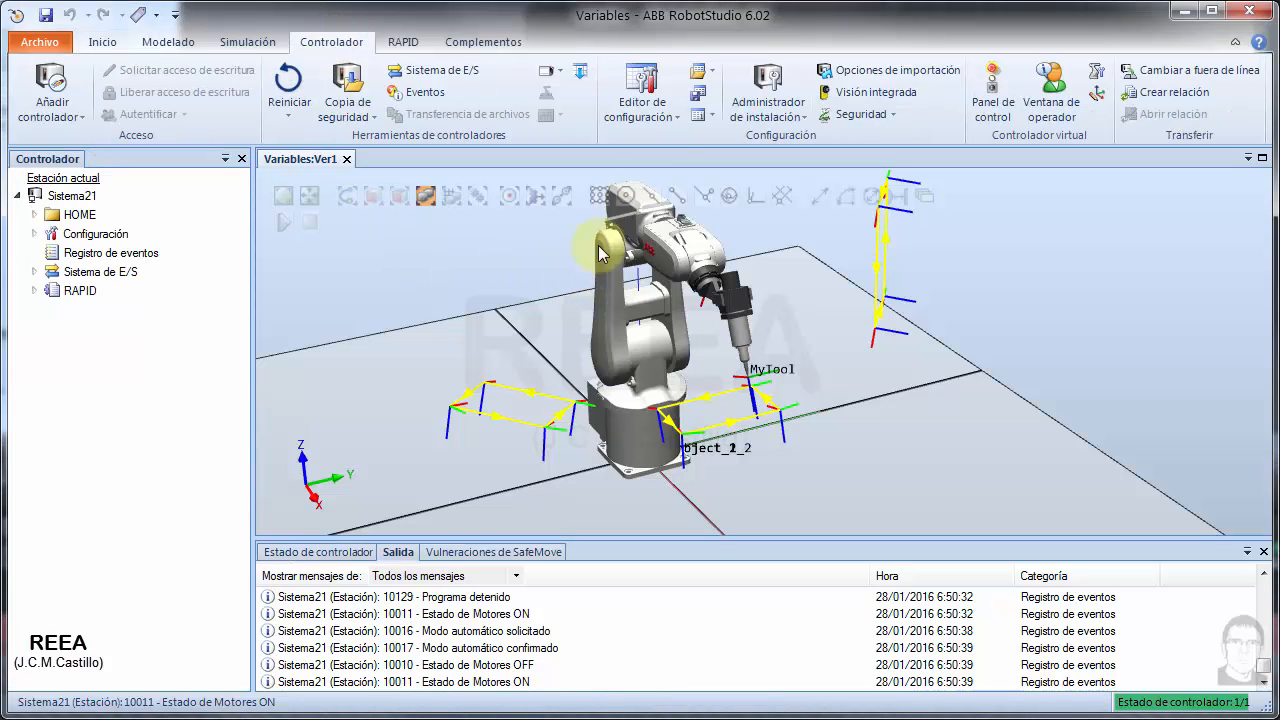
{"action": "left_click", "coordinate": [660, 124]}
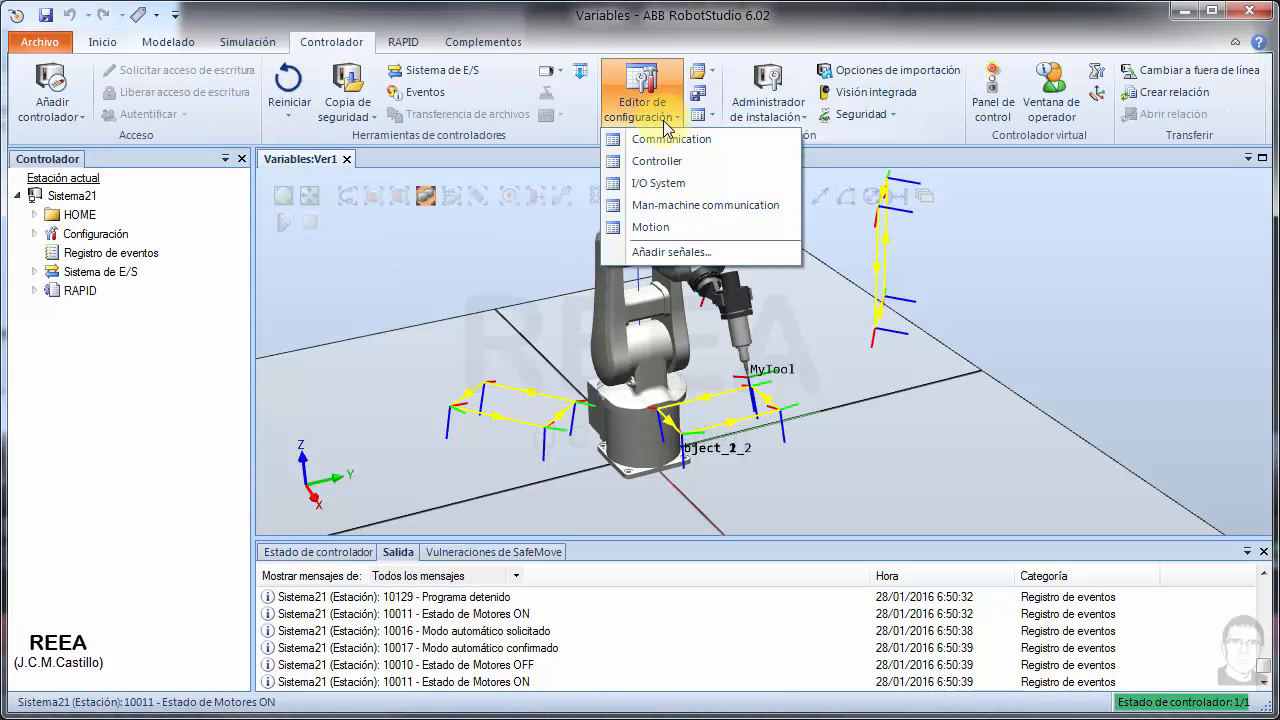
{"action": "left_click", "coordinate": [655, 183]}
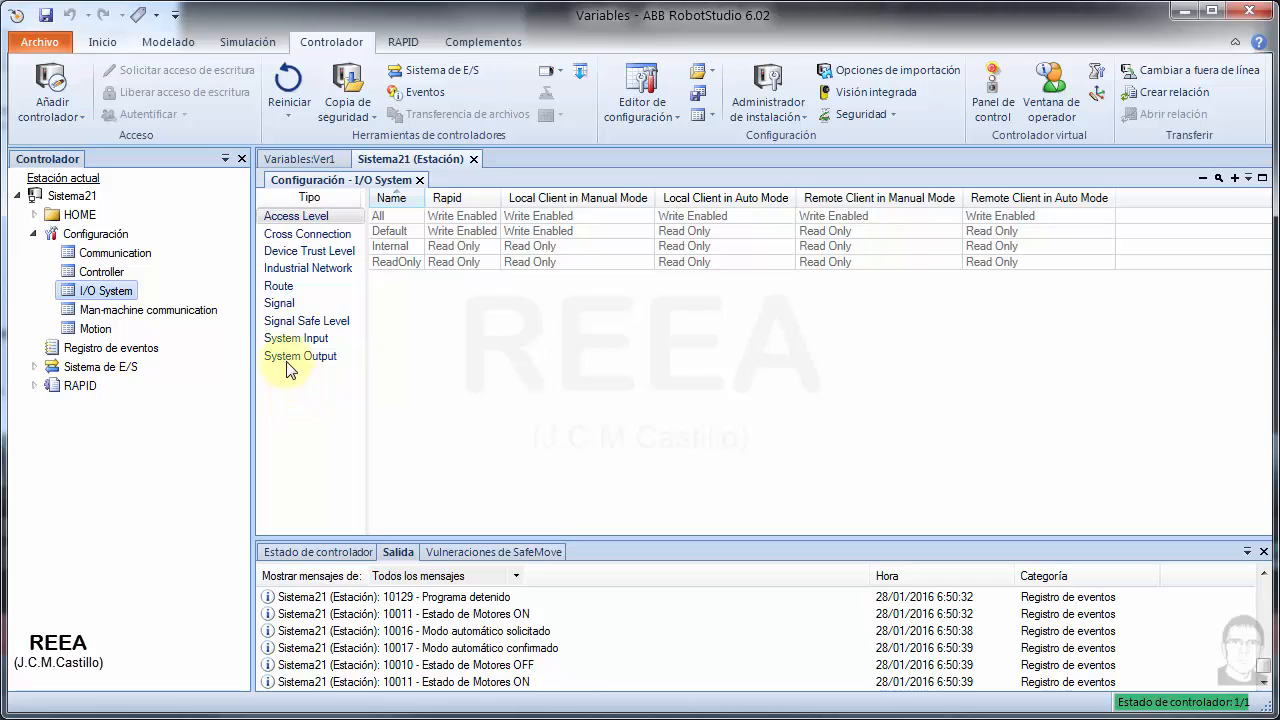
{"action": "left_click", "coordinate": [302, 306]}
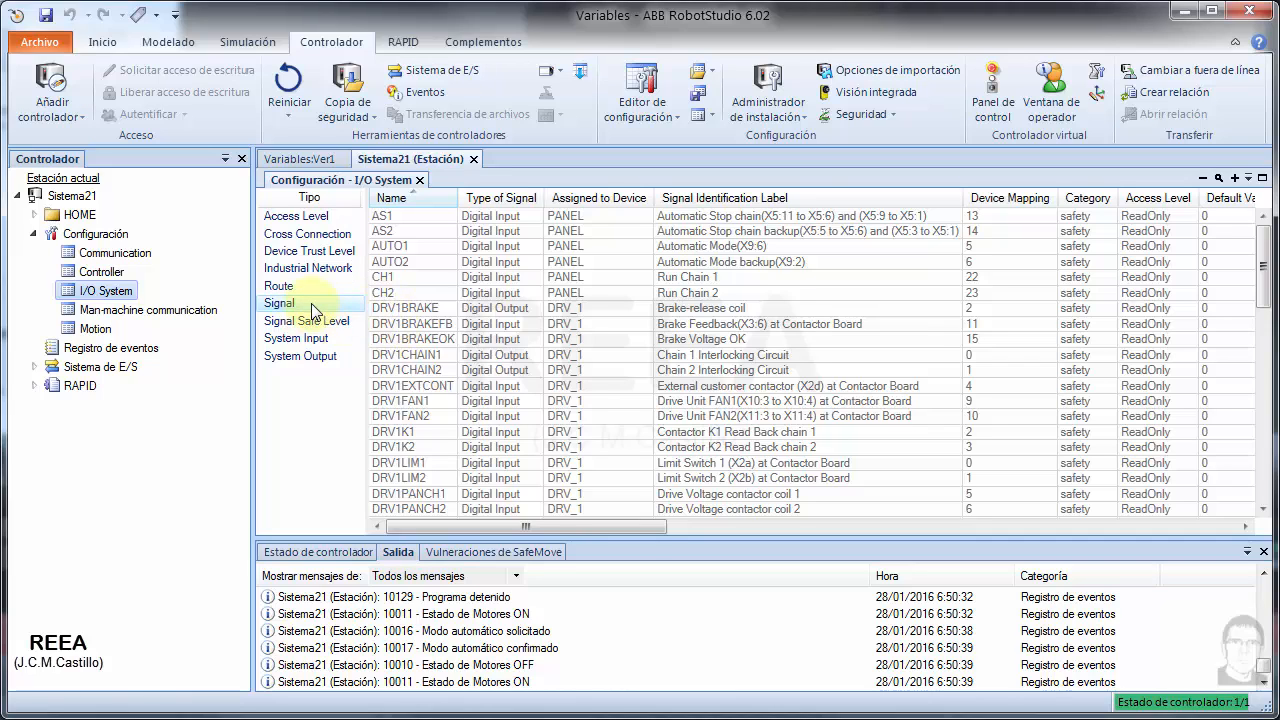
- Begin a new I/O signal named entradaD1 and set its type of signal to Digital Input
{"action": "right_click", "coordinate": [412, 327]}
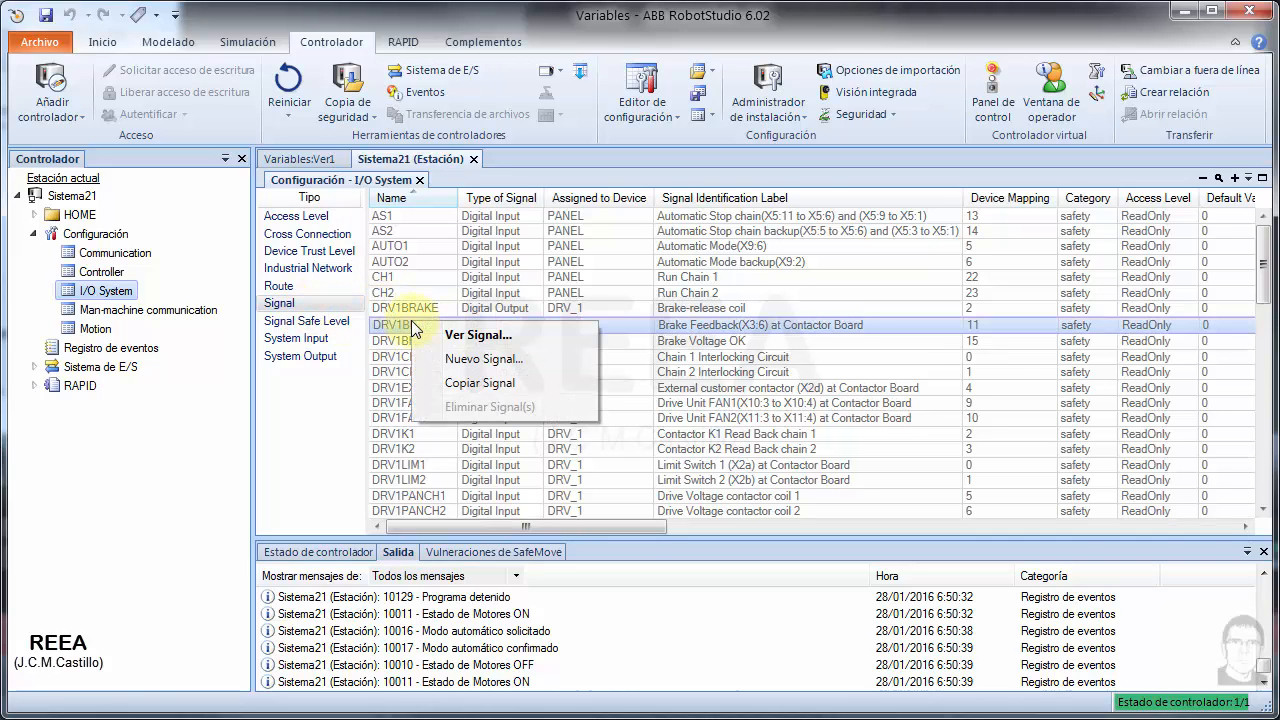
{"action": "left_click", "coordinate": [517, 361]}
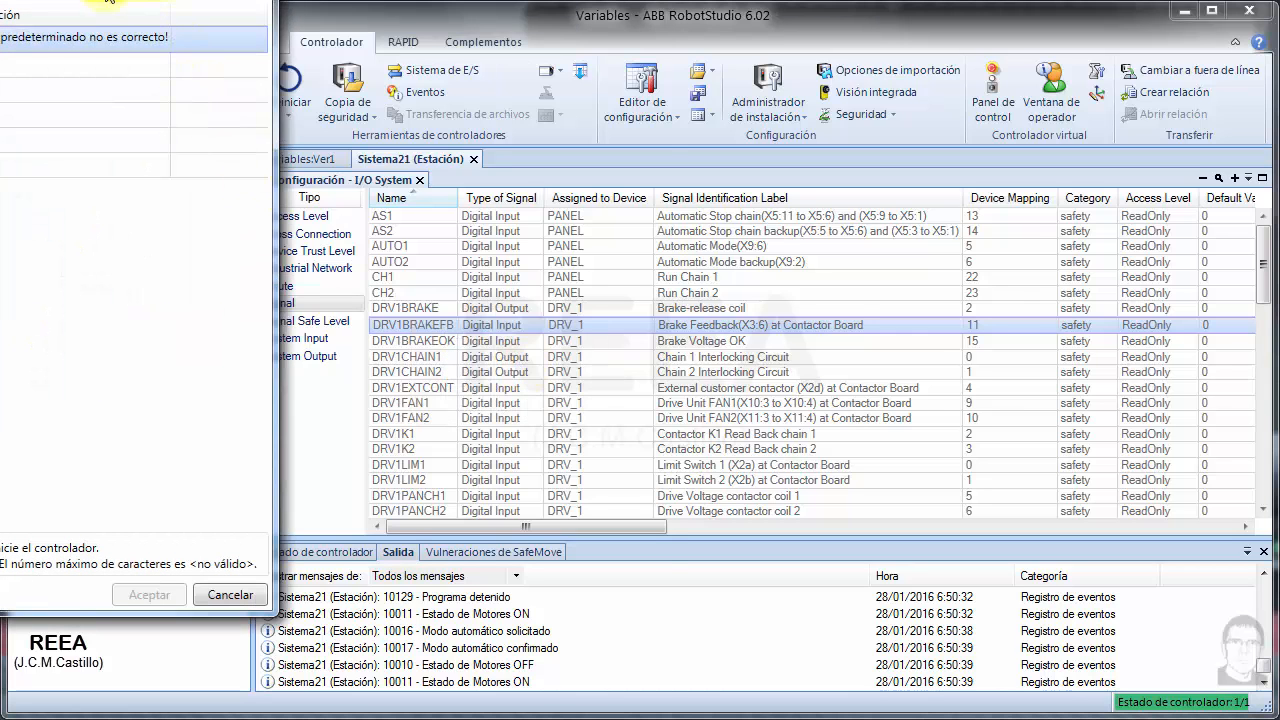
{"action": "left_click_drag", "start_coordinate": [110, 2], "coordinate": [777, 73]}
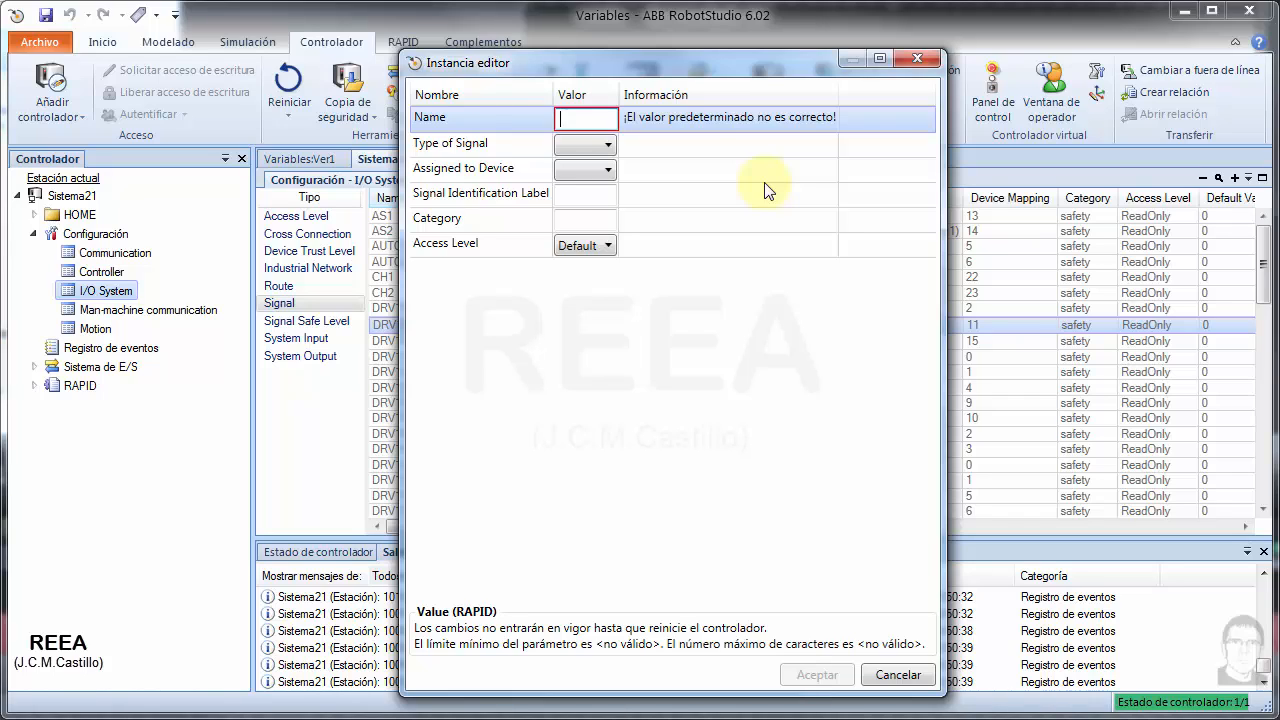
{"action": "type", "text": "entrada"}
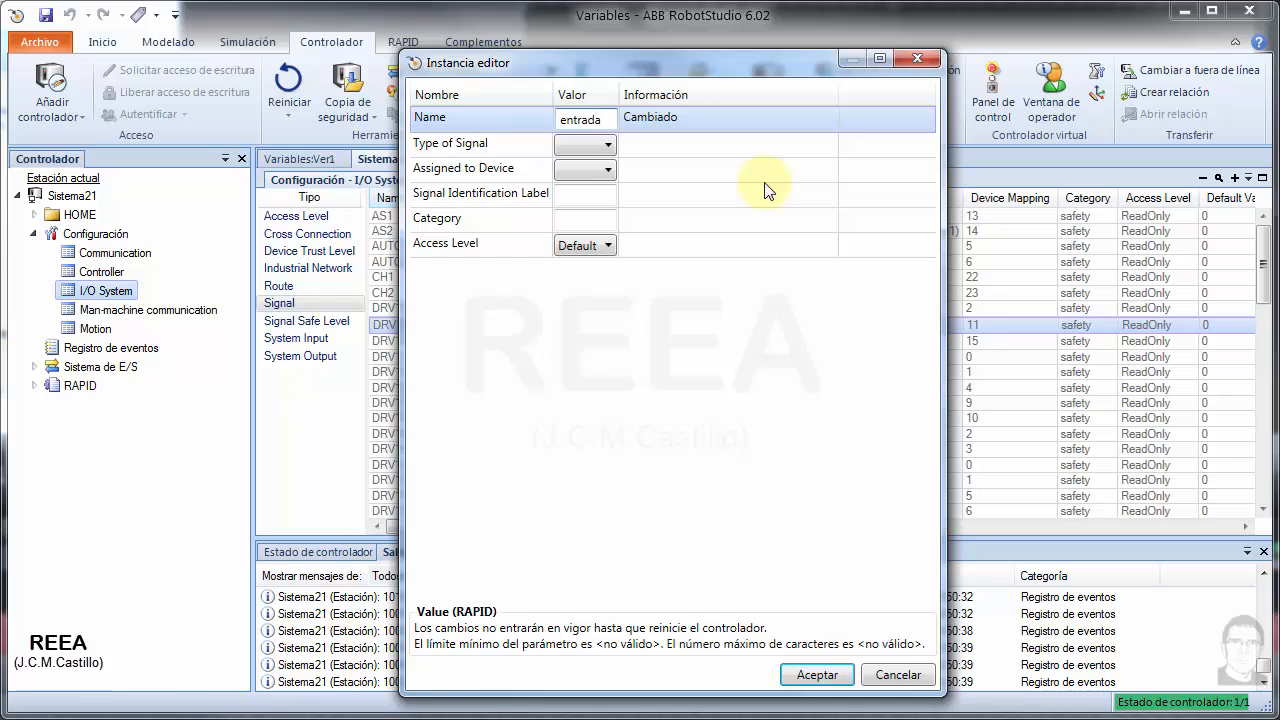
{"action": "type", "text": "D1"}
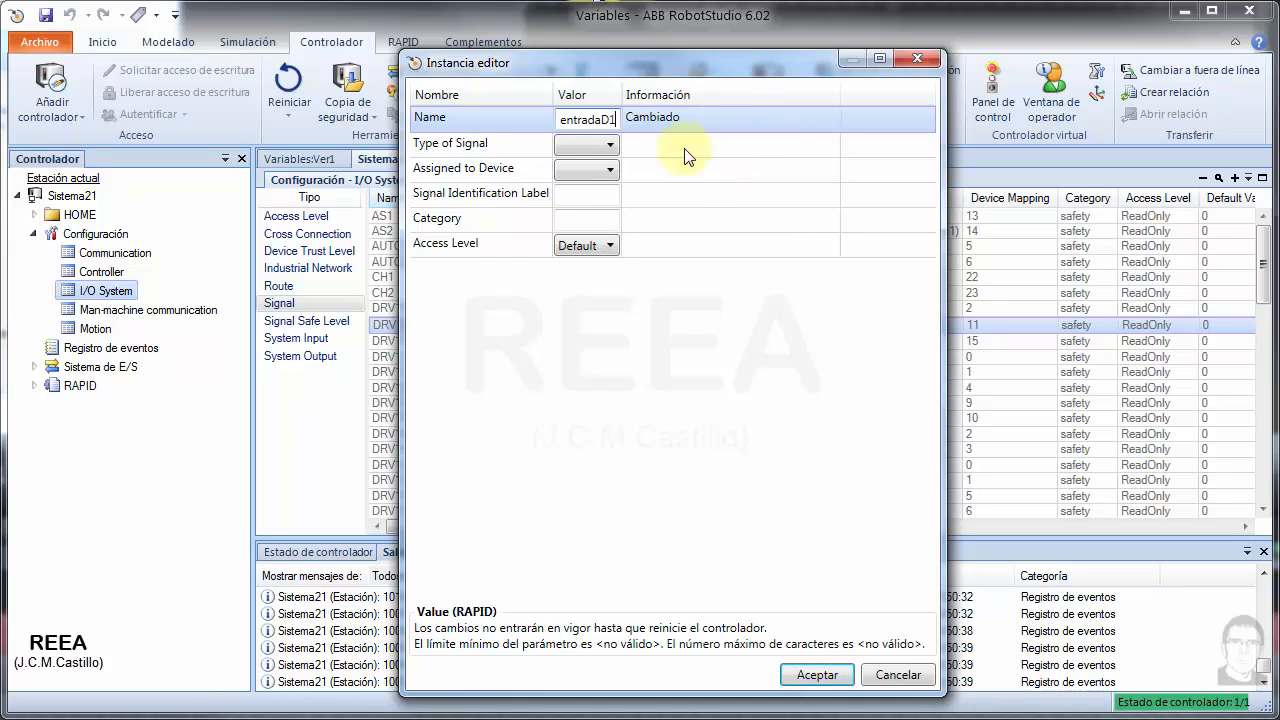
{"action": "left_click", "coordinate": [610, 144]}
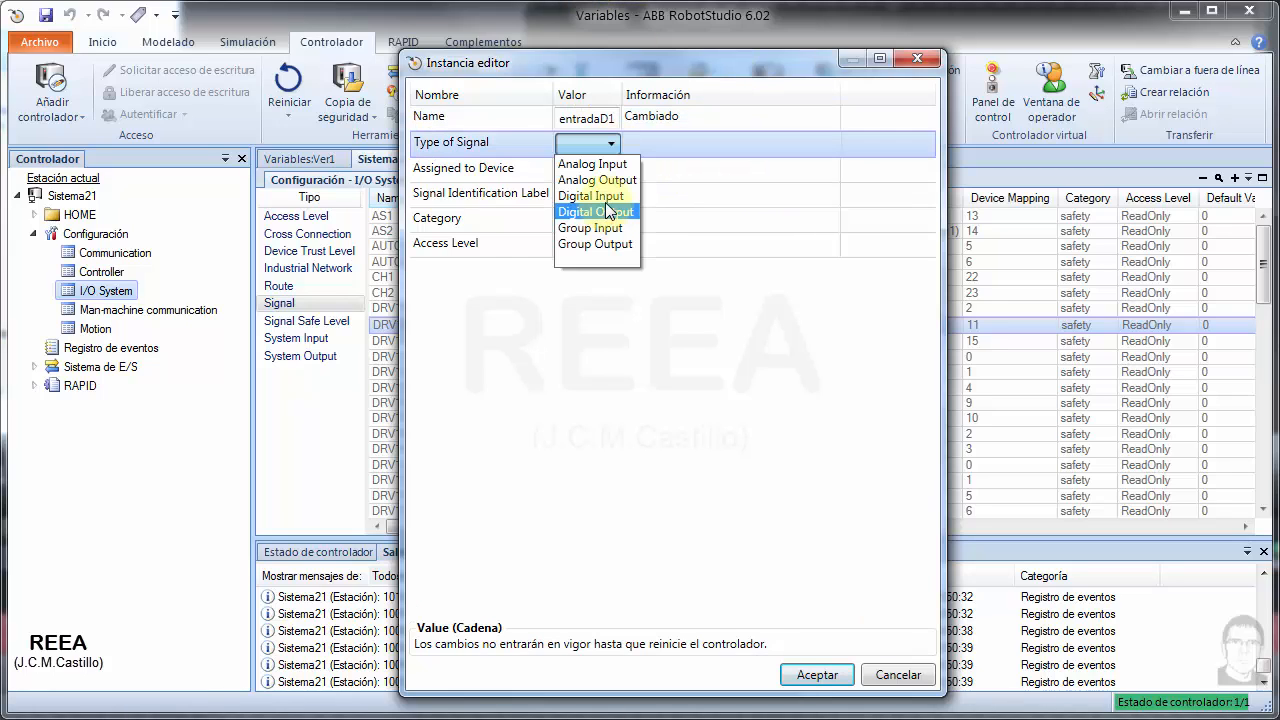
{"action": "left_click", "coordinate": [590, 197]}
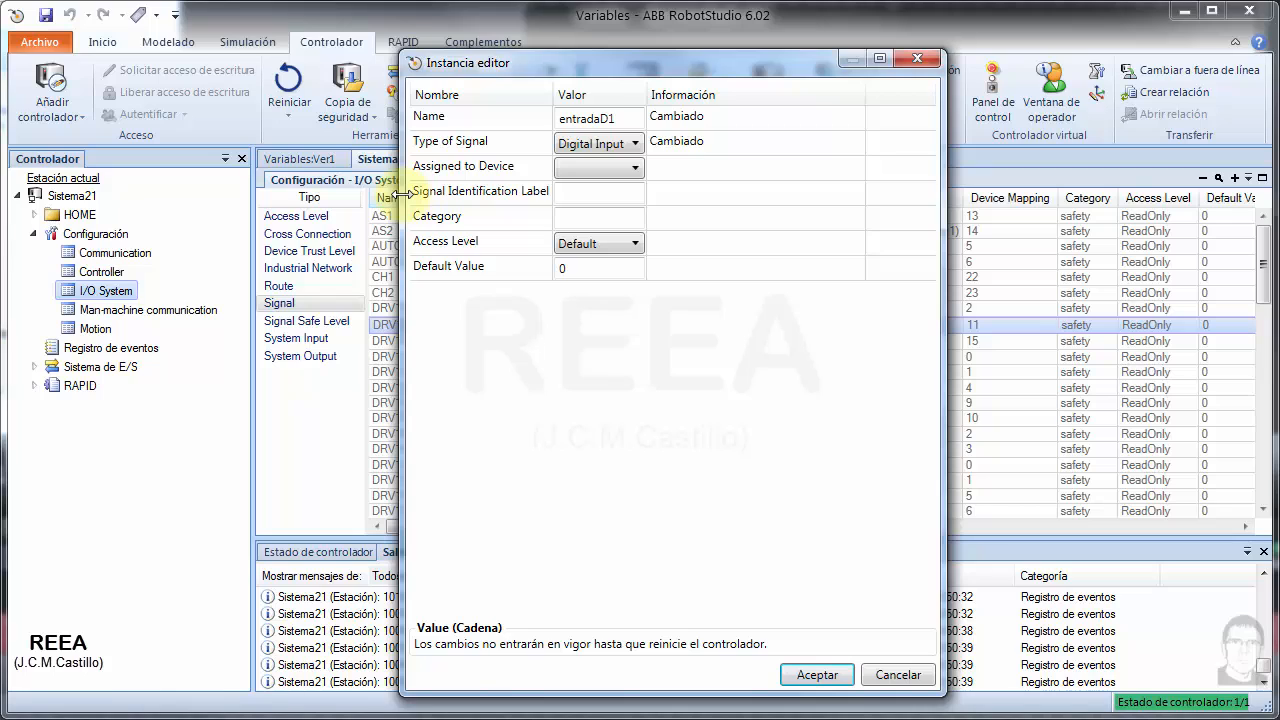
- Leave the signal's device unassigned, enter the identification label Entrada digital and category Categoría, and create the signal as EntradaD1
{"action": "left_click", "coordinate": [596, 170]}
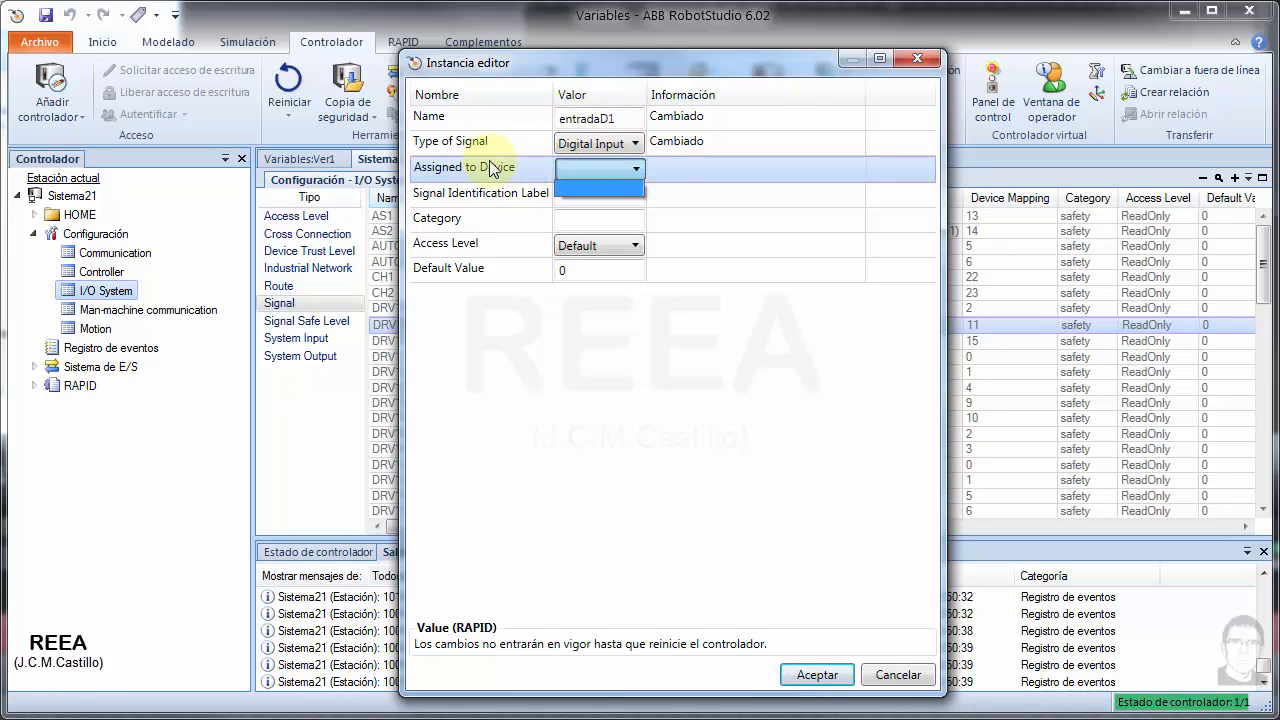
{"action": "left_click", "coordinate": [600, 178]}
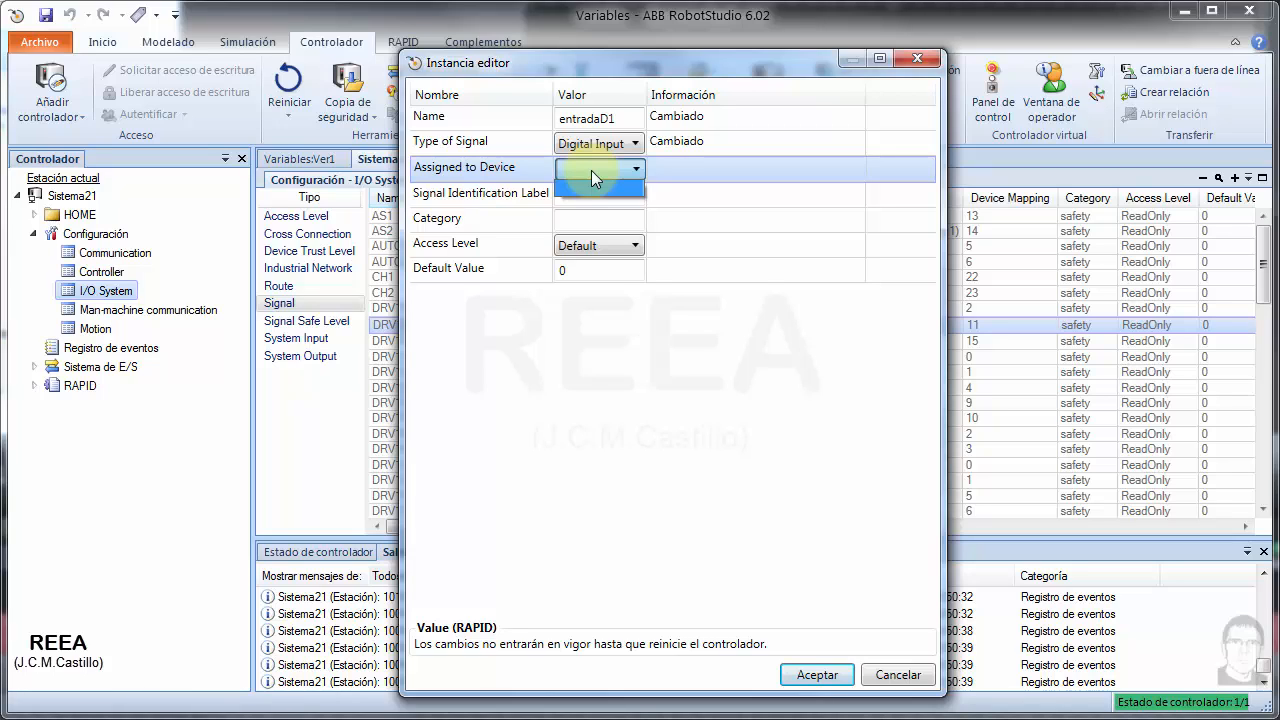
{"action": "left_click", "coordinate": [721, 169]}
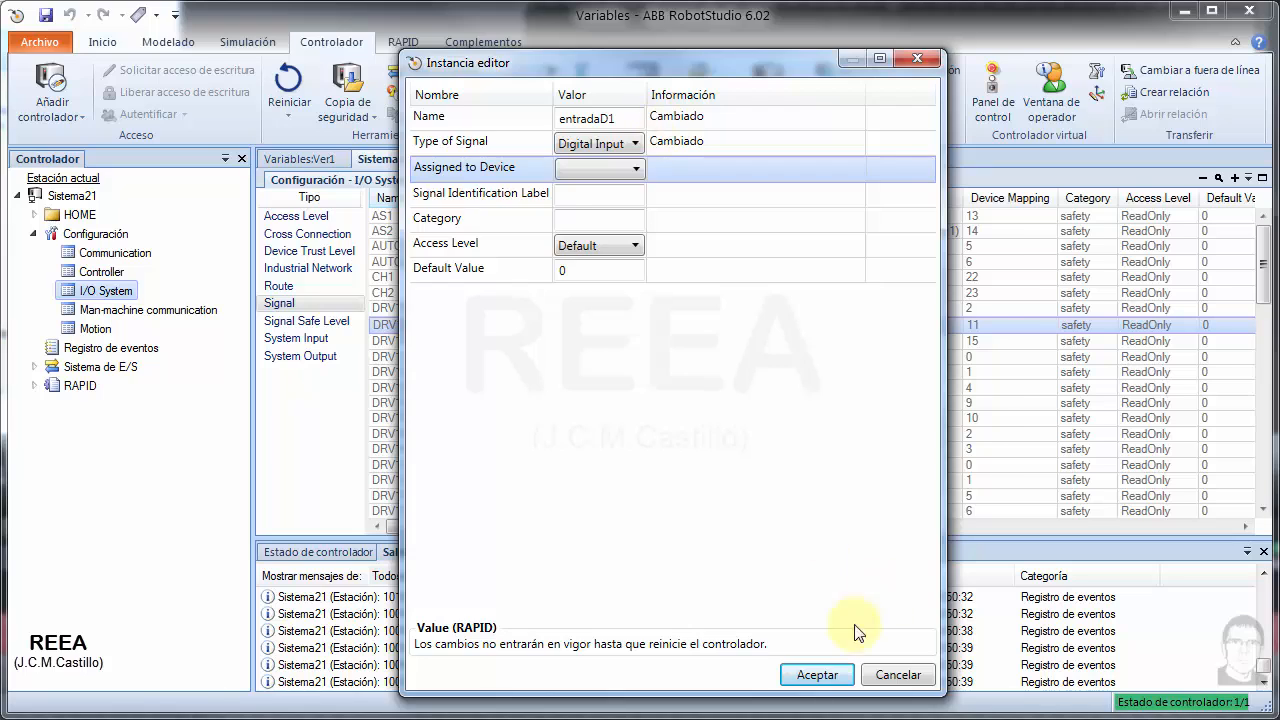
{"action": "left_click", "coordinate": [840, 672]}
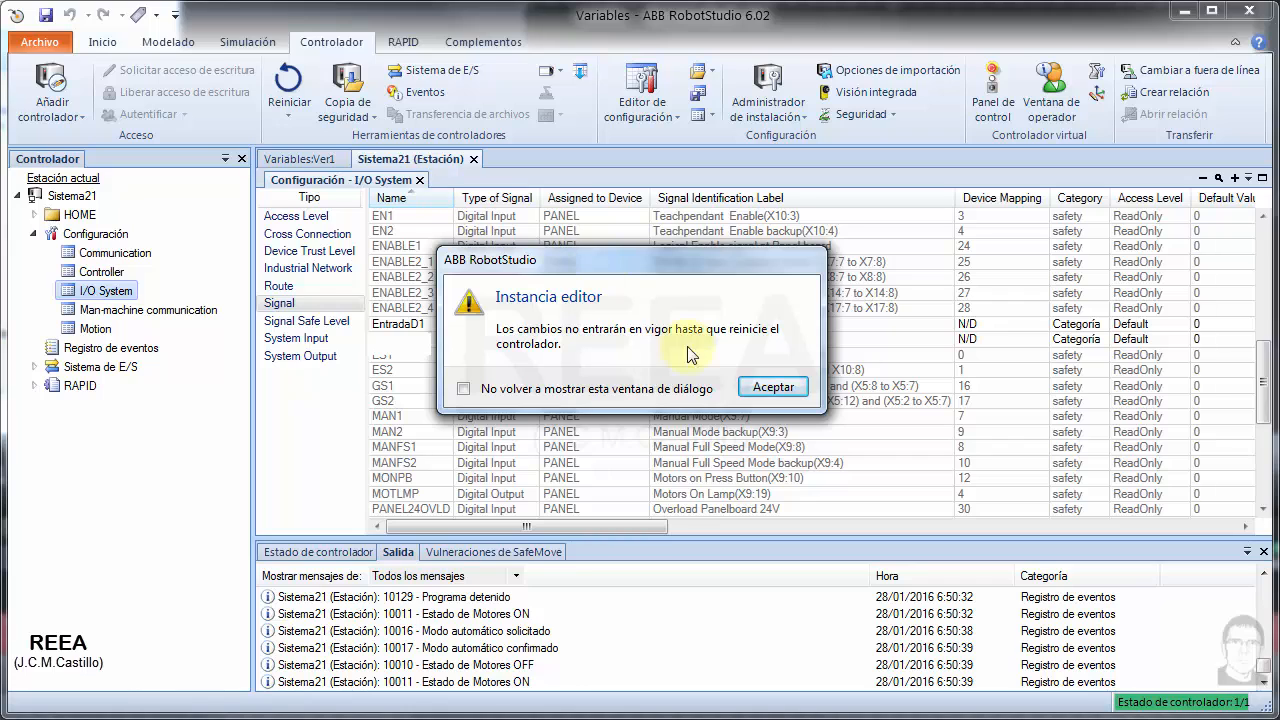
{"action": "left_click", "coordinate": [773, 388]}
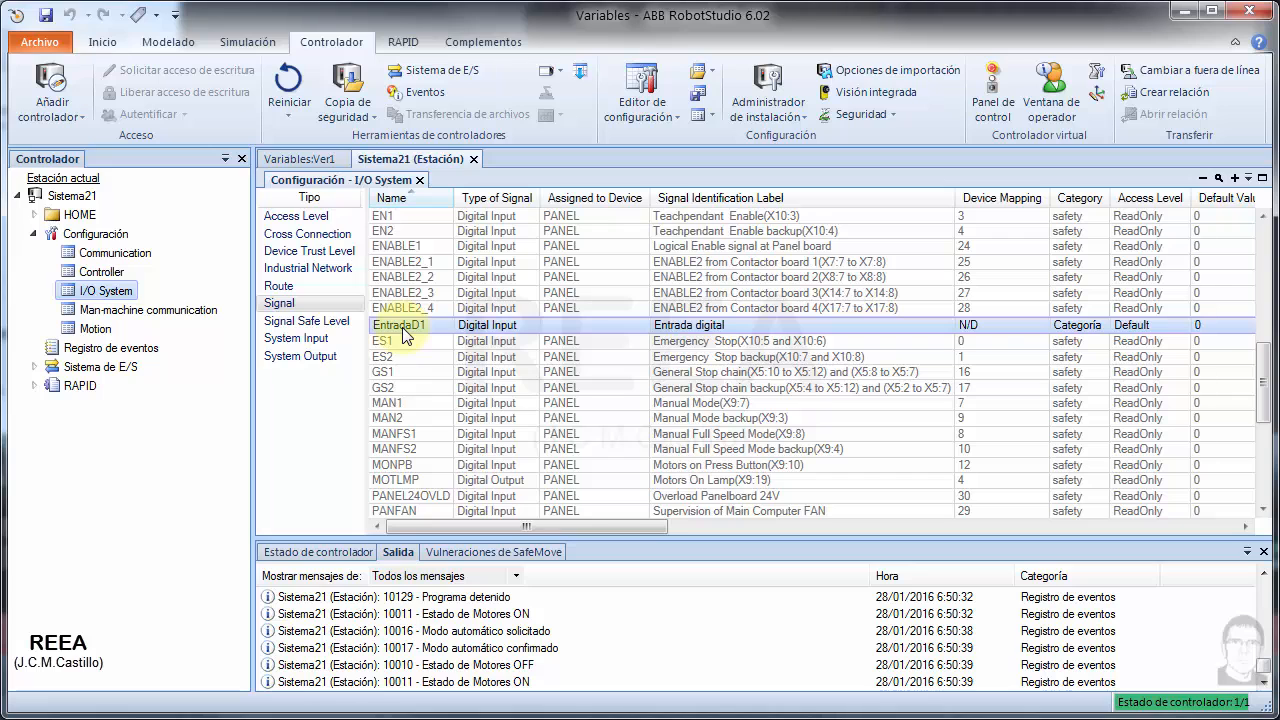
- Copy the EntradaD1 signal and name the duplicate EntradaD2, keeping its other settings
{"action": "right_click", "coordinate": [403, 333]}
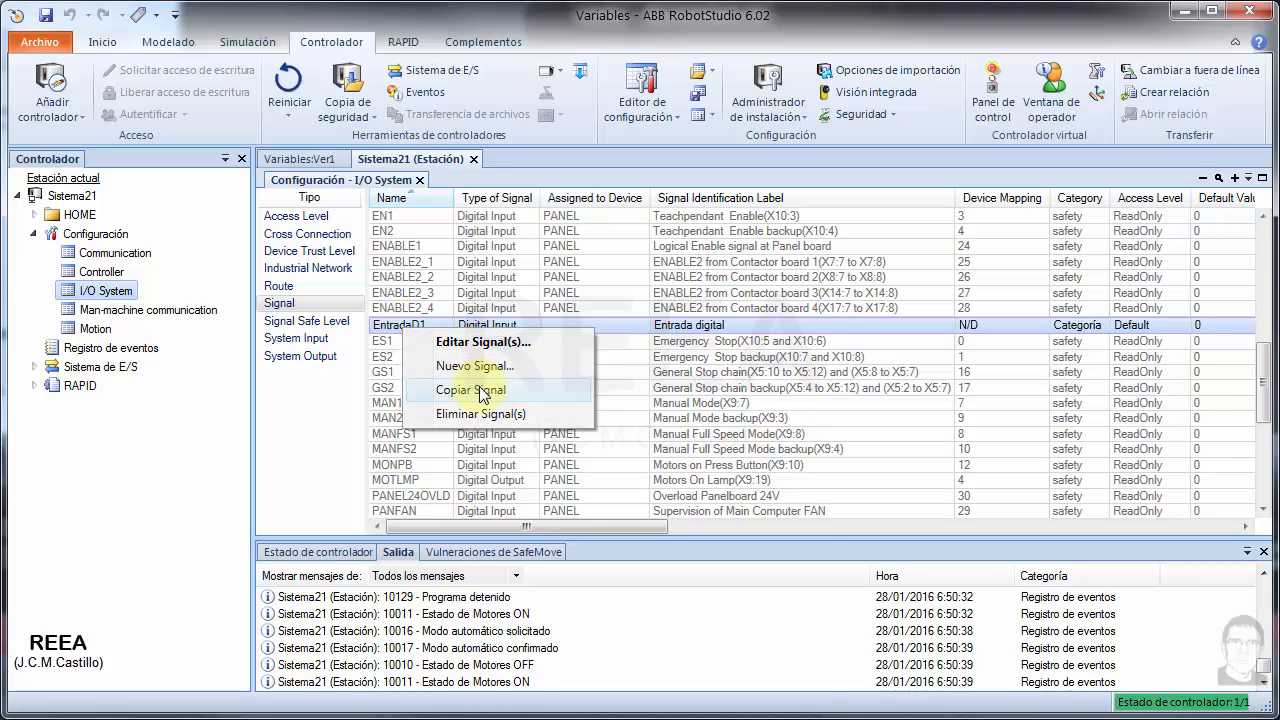
{"action": "left_click", "coordinate": [417, 342]}
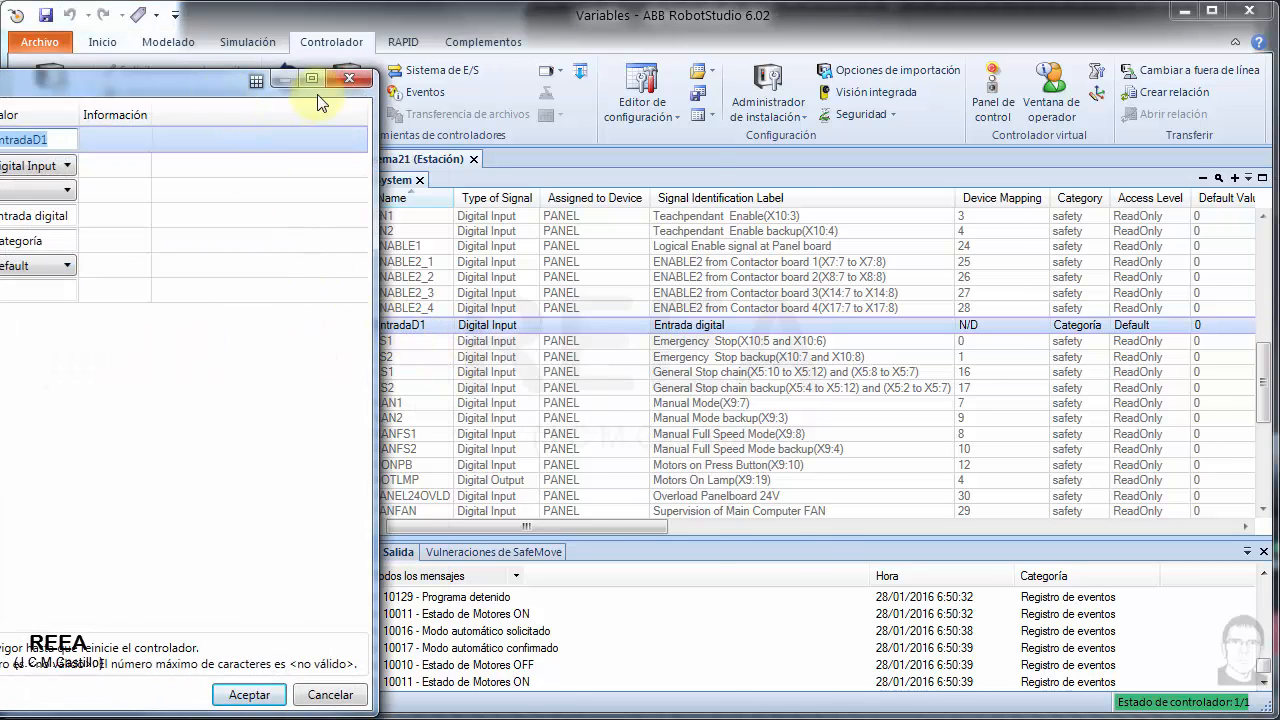
{"action": "left_click_drag", "start_coordinate": [317, 89], "coordinate": [717, 74]}
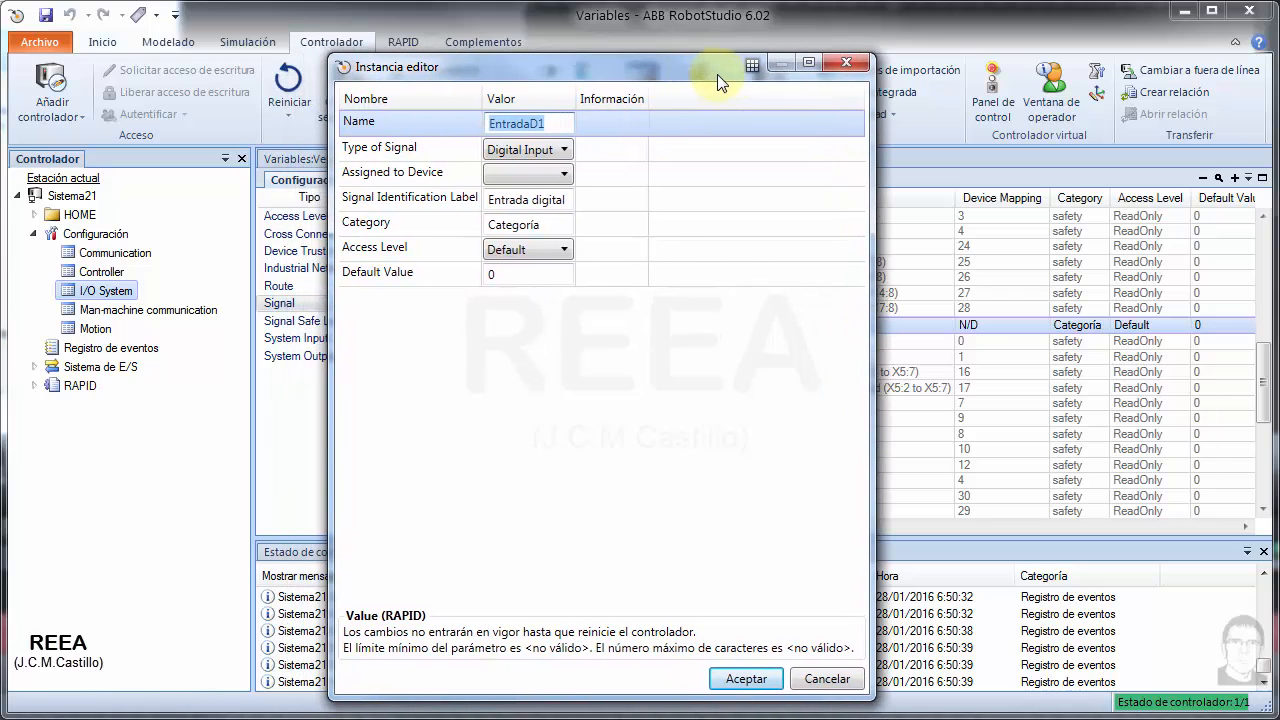
{"action": "left_click", "coordinate": [543, 127]}
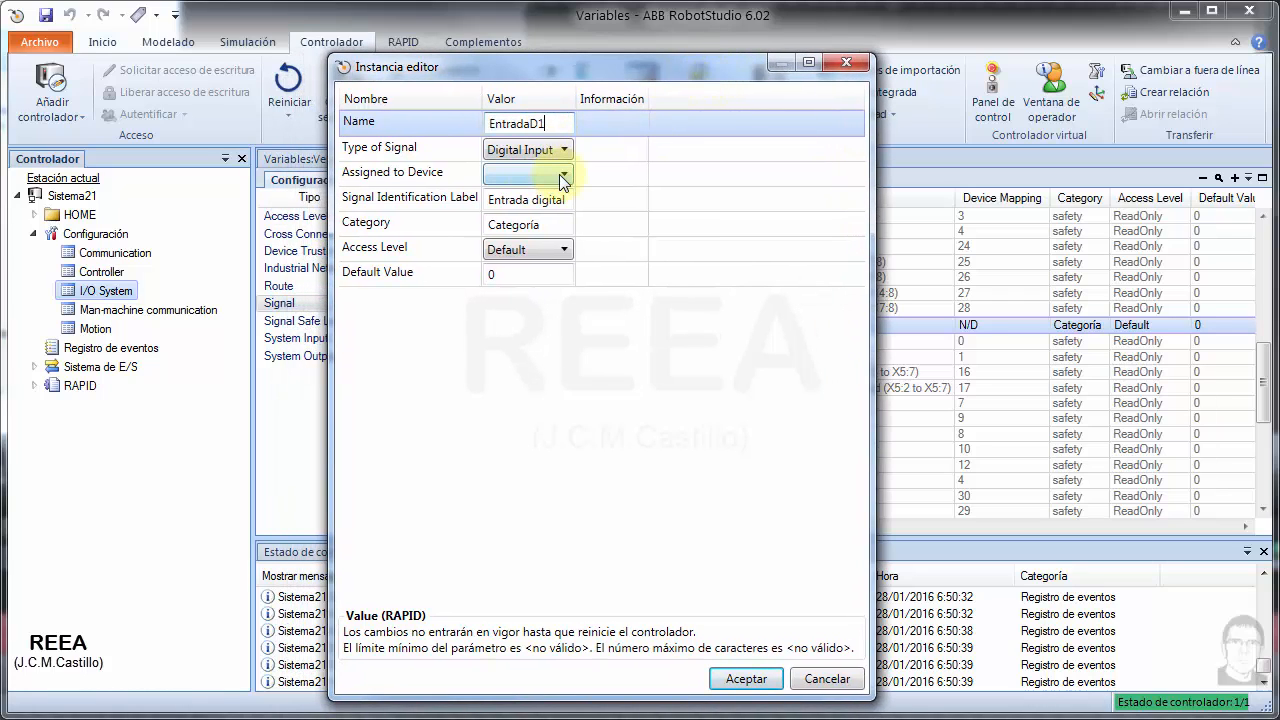
{"action": "key", "text": "BackSpace"}
{"action": "type", "text": "2"}
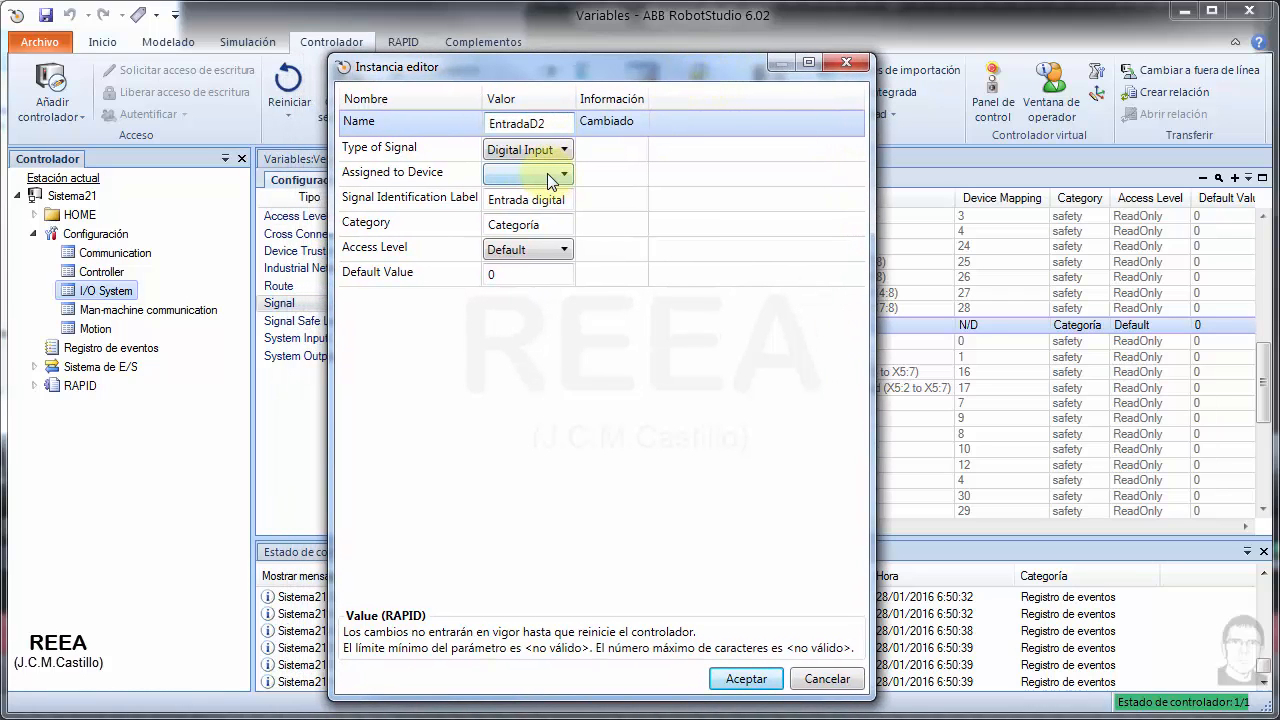
{"action": "left_click", "coordinate": [742, 679]}
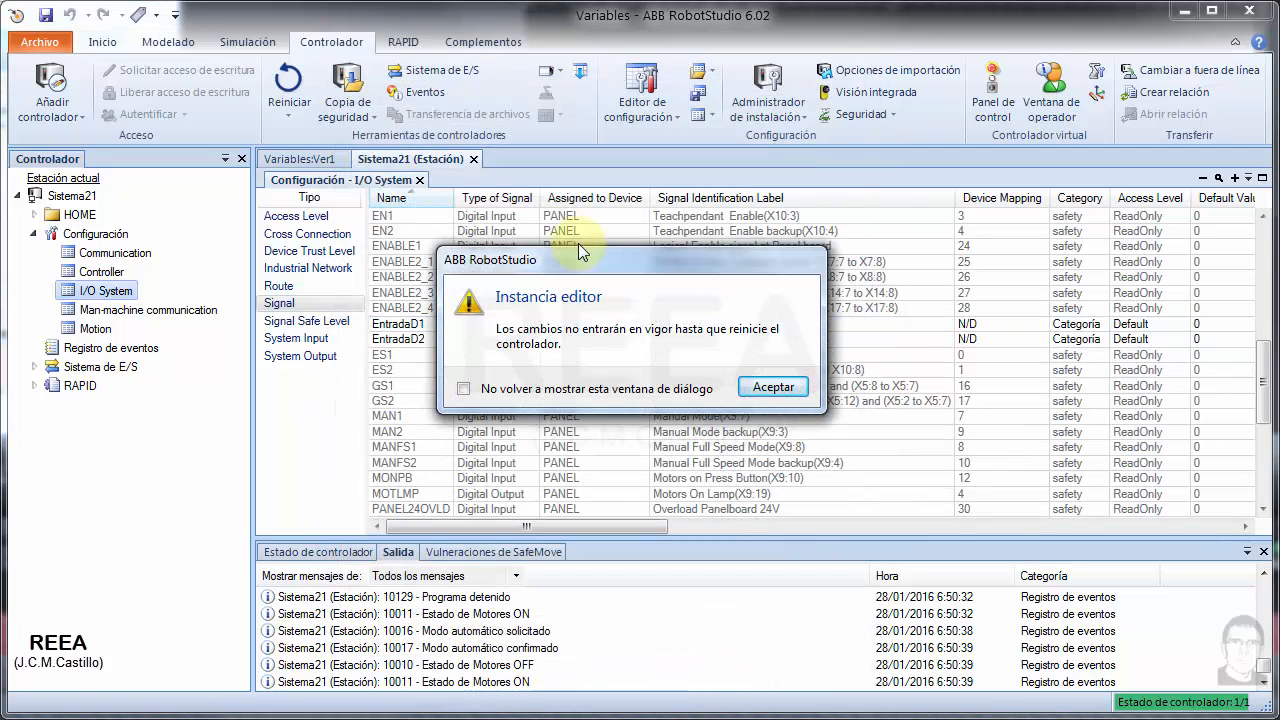
{"action": "left_click", "coordinate": [771, 389]}
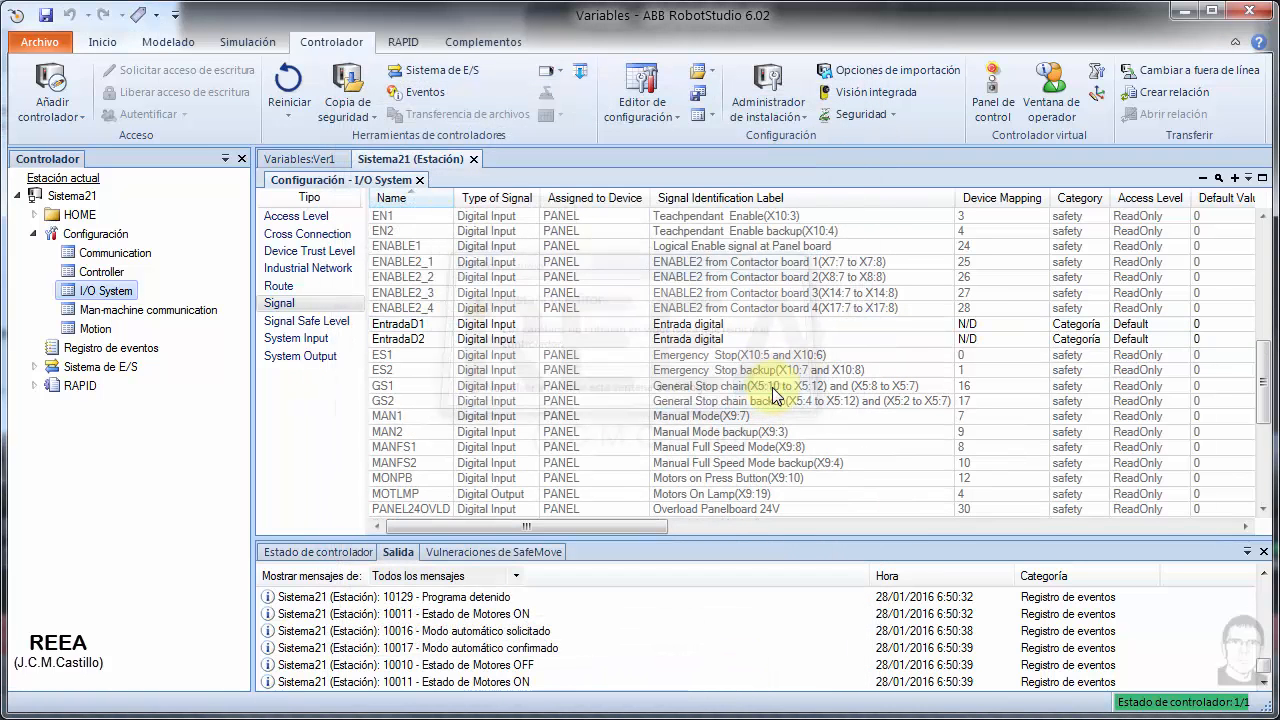
- Copy the EntradaD2 signal and name the duplicate EntradaD3, keeping its other settings
{"action": "left_click", "coordinate": [411, 344]}
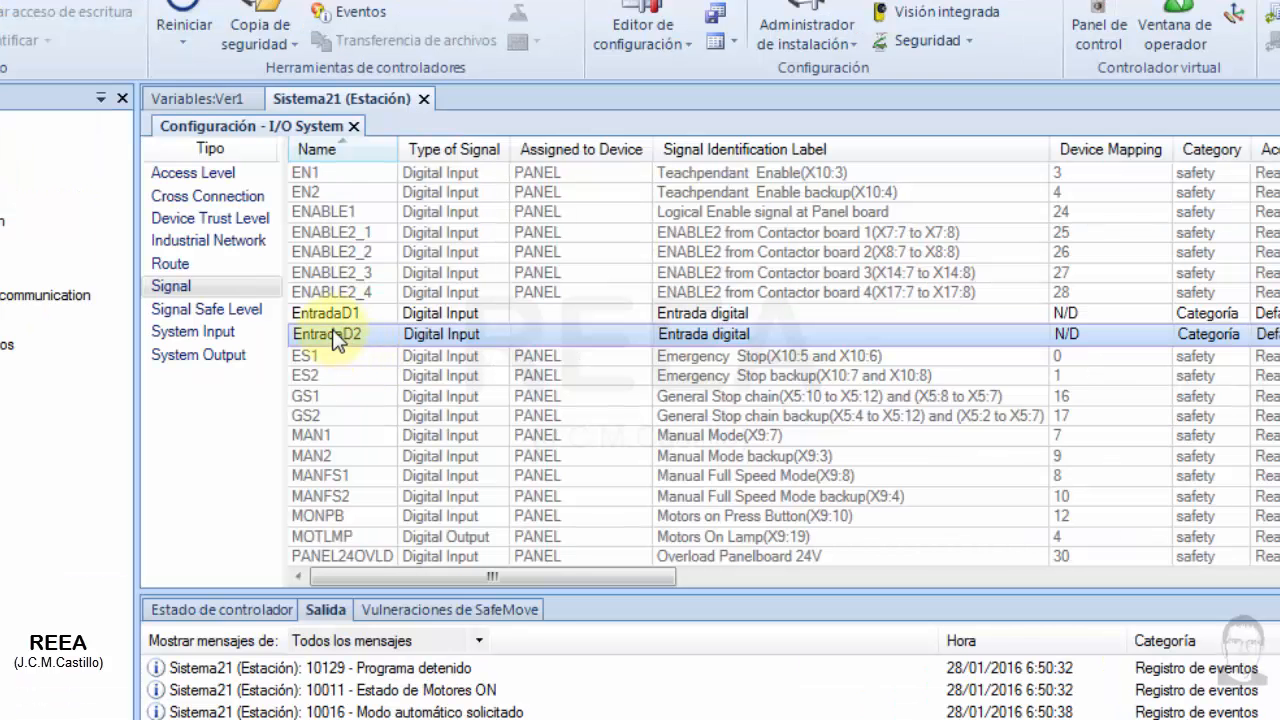
{"action": "right_click", "coordinate": [337, 341]}
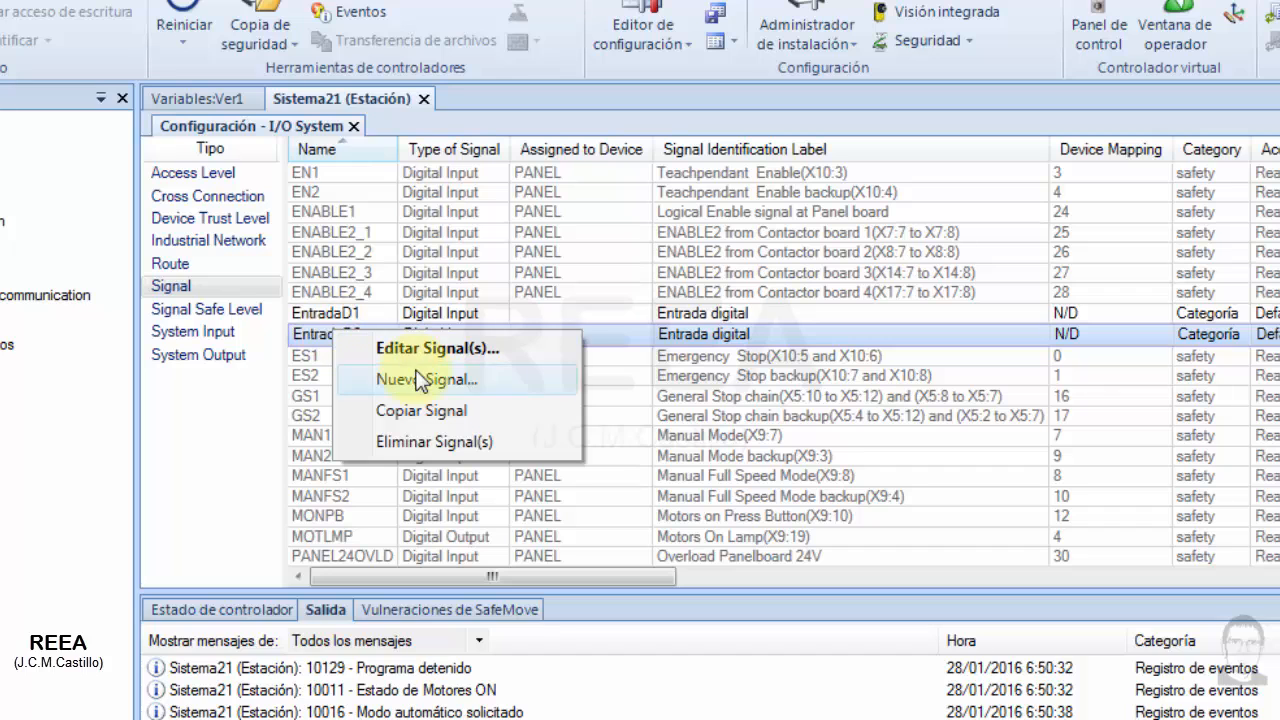
{"action": "left_click", "coordinate": [432, 412]}
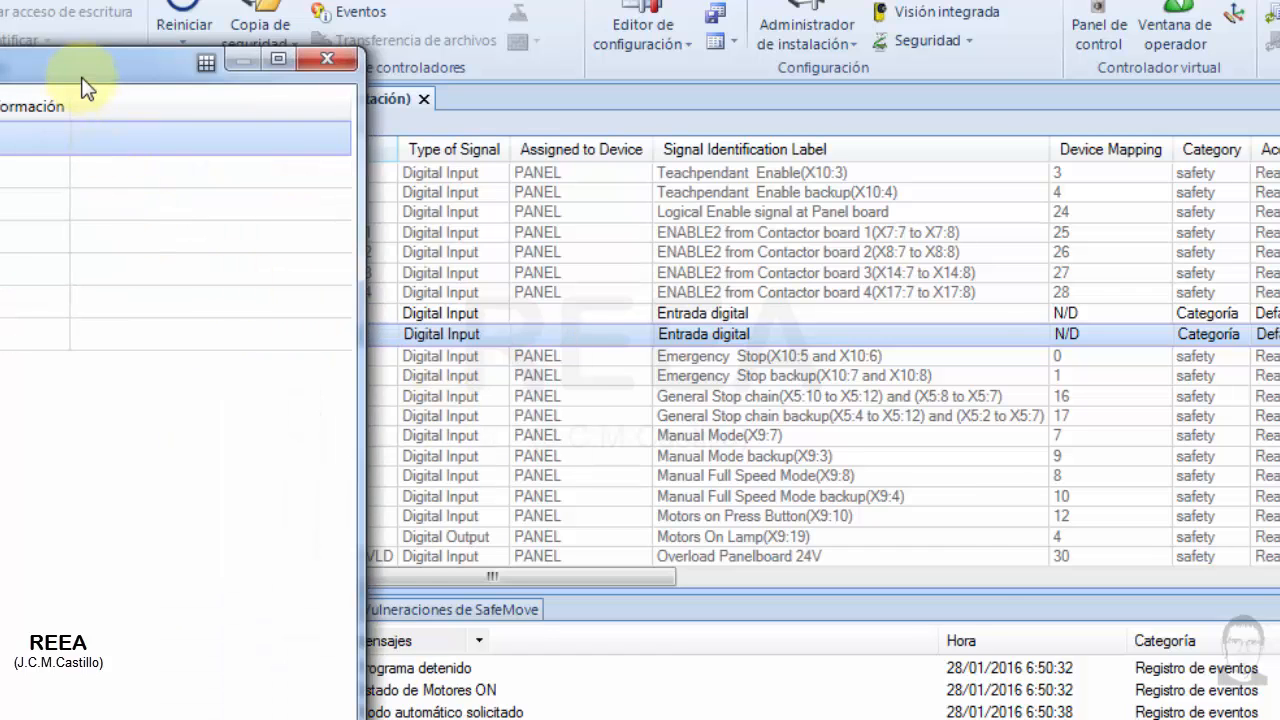
{"action": "left_click_drag", "start_coordinate": [86, 80], "coordinate": [706, 12]}
{"action": "left_click", "coordinate": [571, 74]}
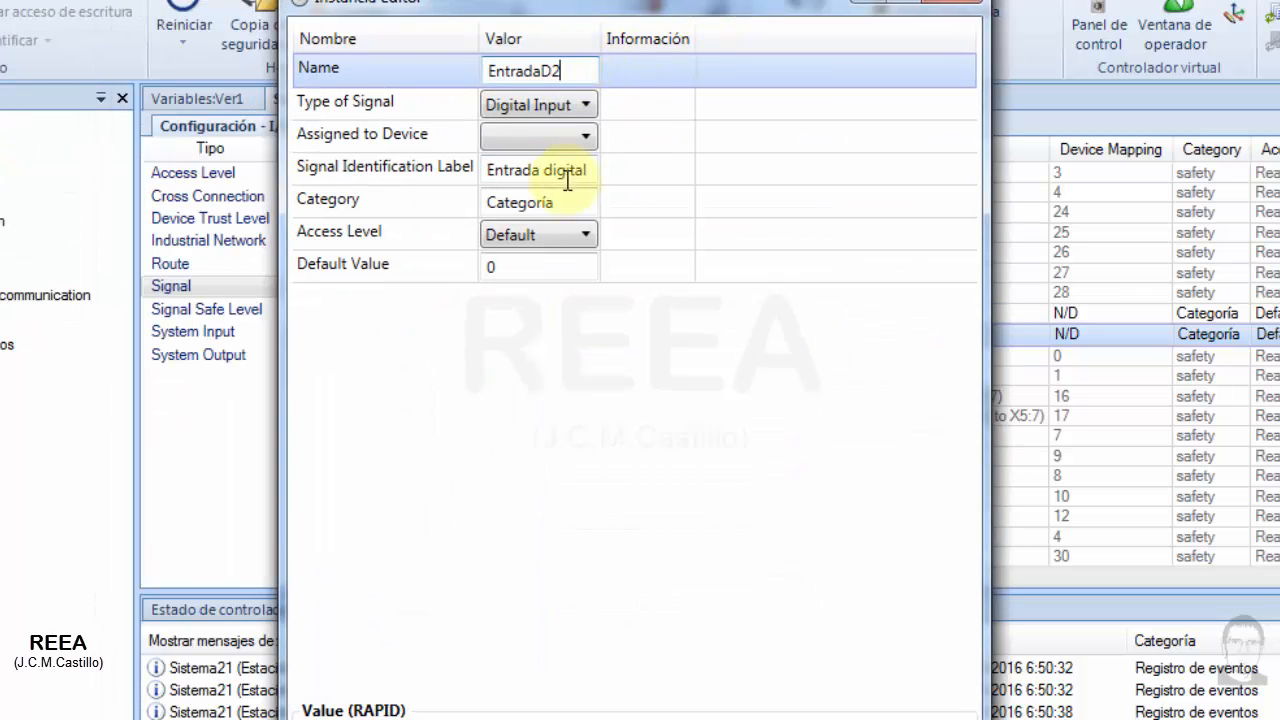
{"action": "key", "text": "BackSpace"}
{"action": "type", "text": "3"}
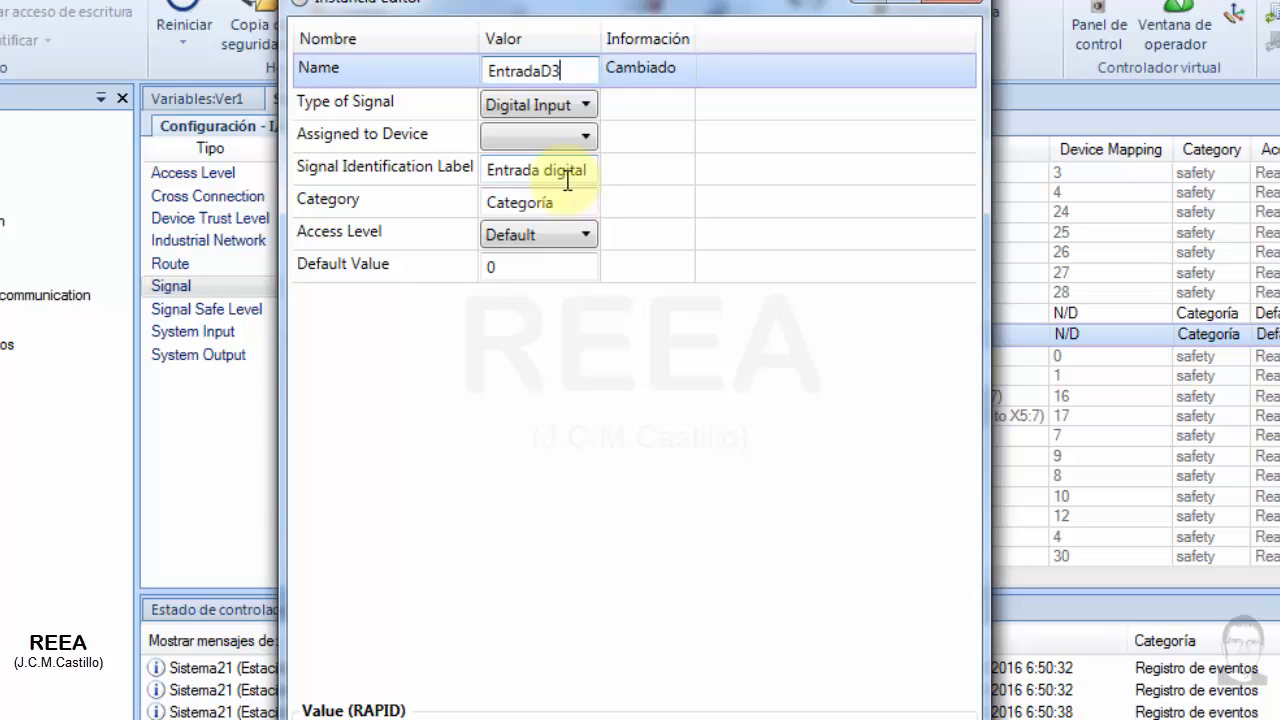
{"action": "key", "text": "Tab"}
{"action": "left_click", "coordinate": [790, 719]}
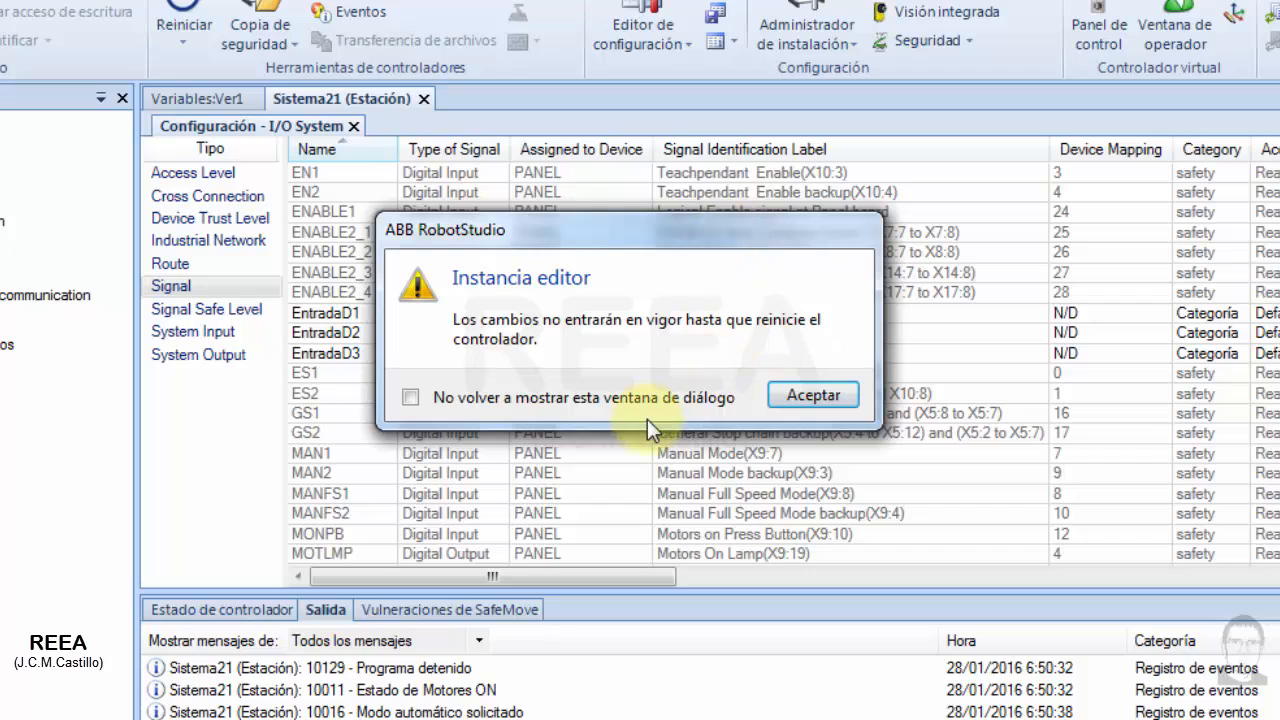
{"action": "left_click", "coordinate": [811, 400]}
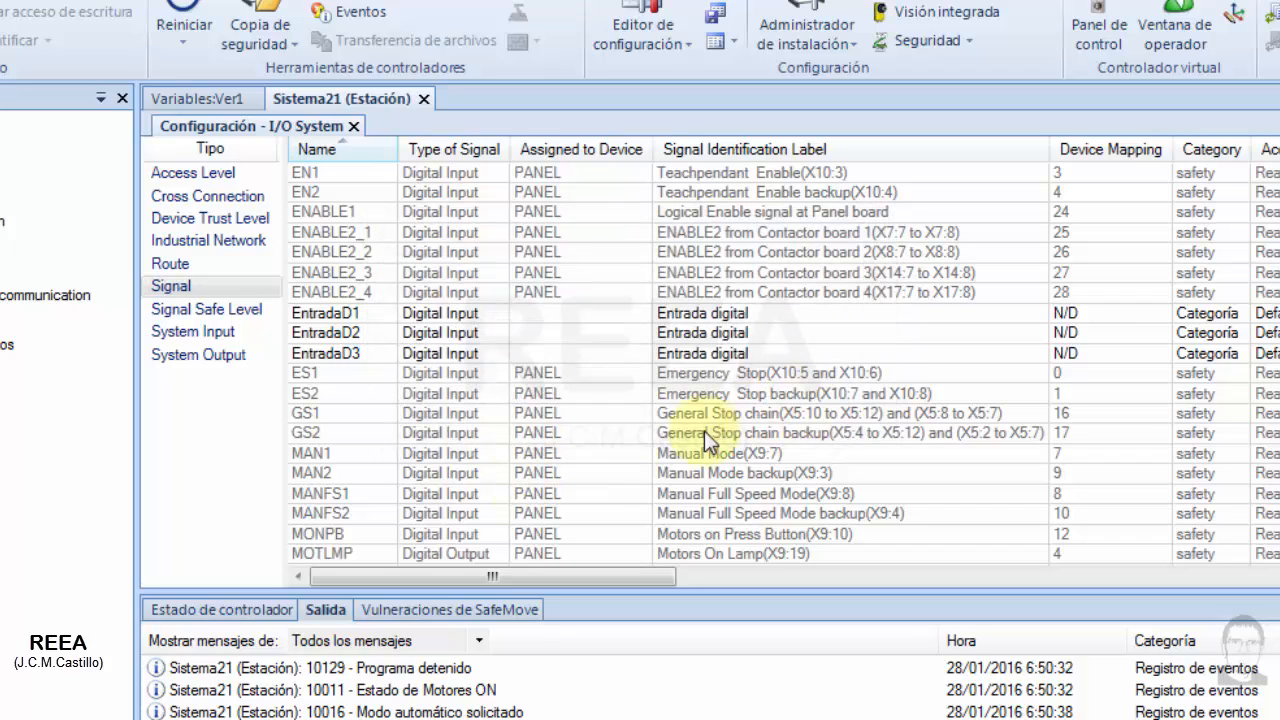
- Begin a new I/O signal named salidaD1 and set its type of signal to Digital Output
{"action": "left_click", "coordinate": [335, 353]}
{"action": "right_click", "coordinate": [332, 350]}
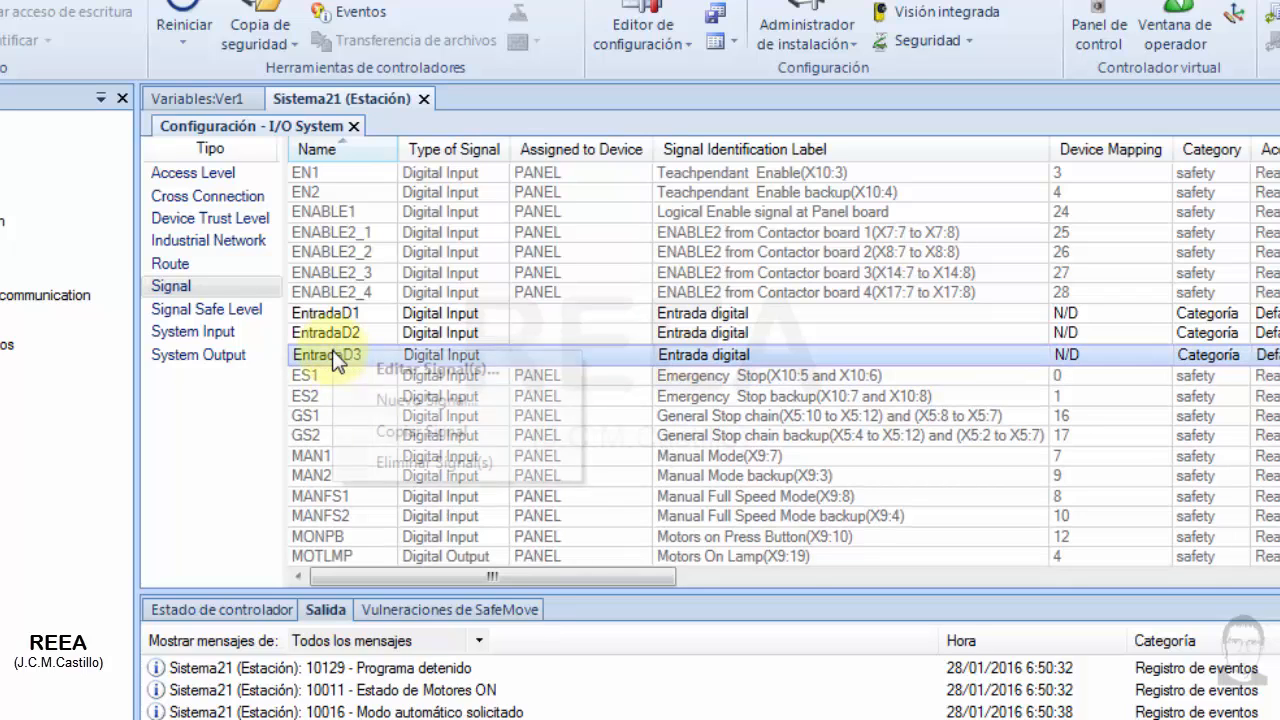
{"action": "left_click", "coordinate": [405, 399]}
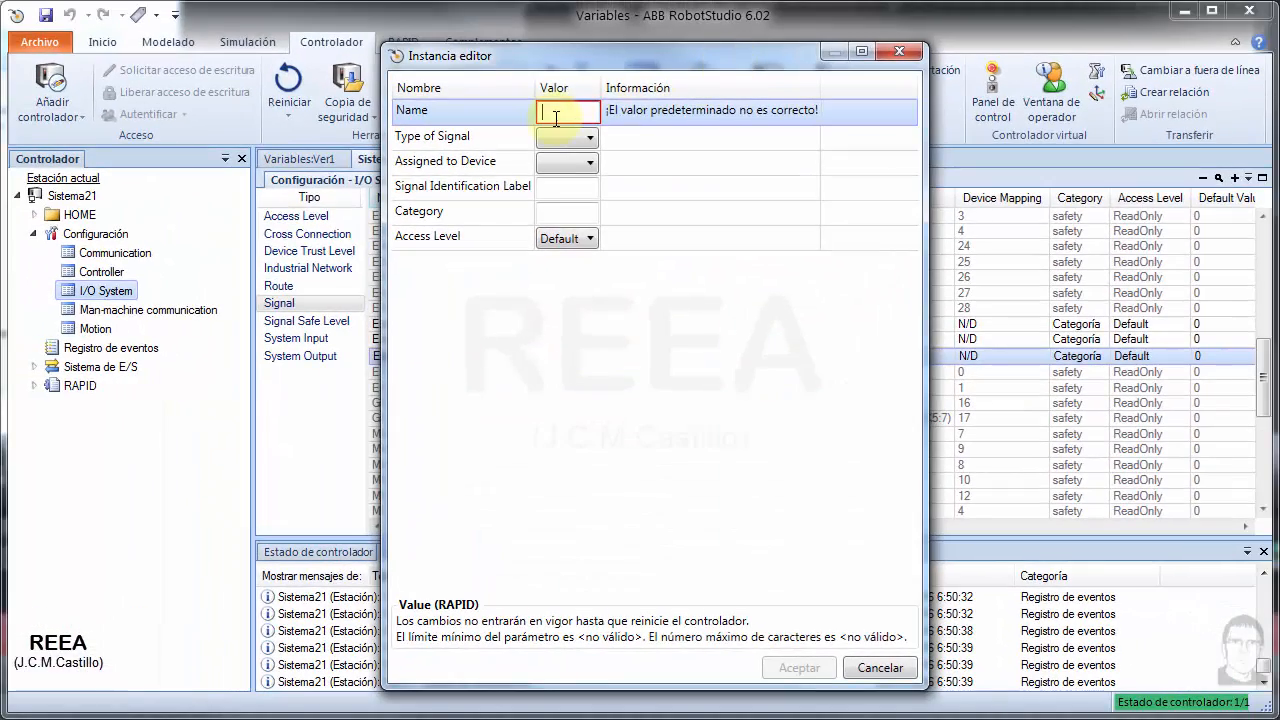
{"action": "type", "text": "salidaD1"}
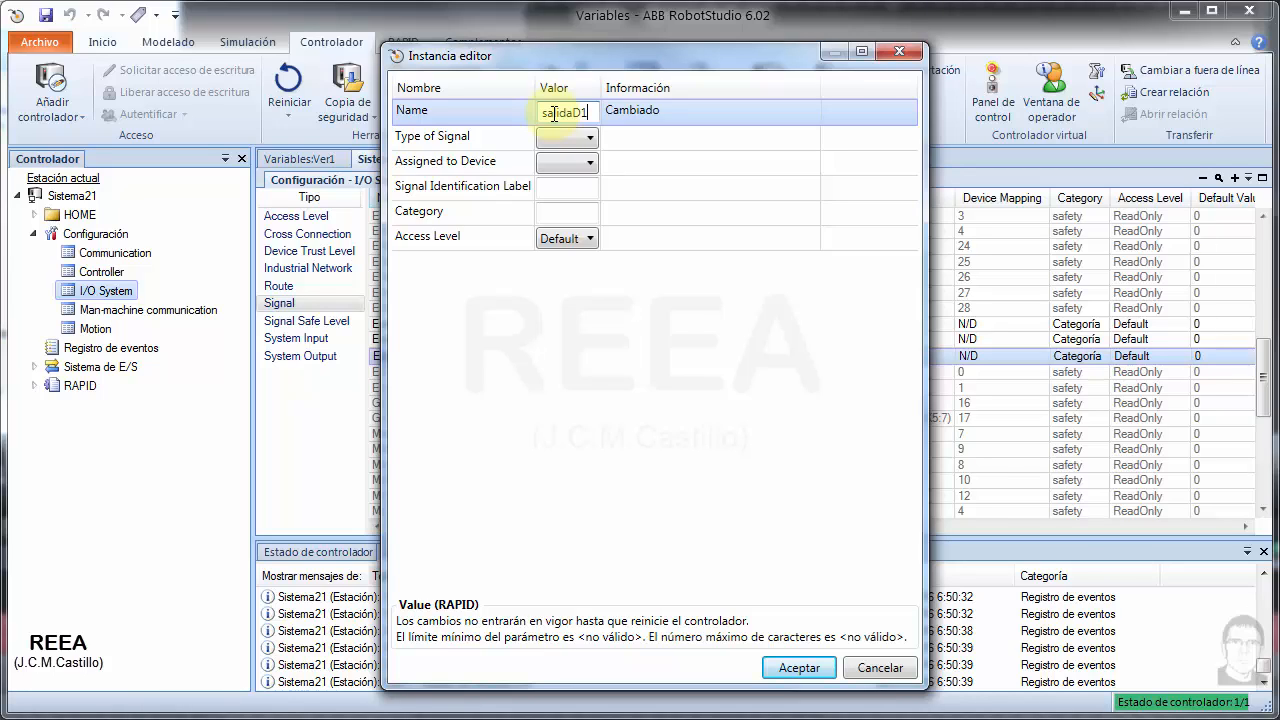
{"action": "left_click", "coordinate": [570, 138]}
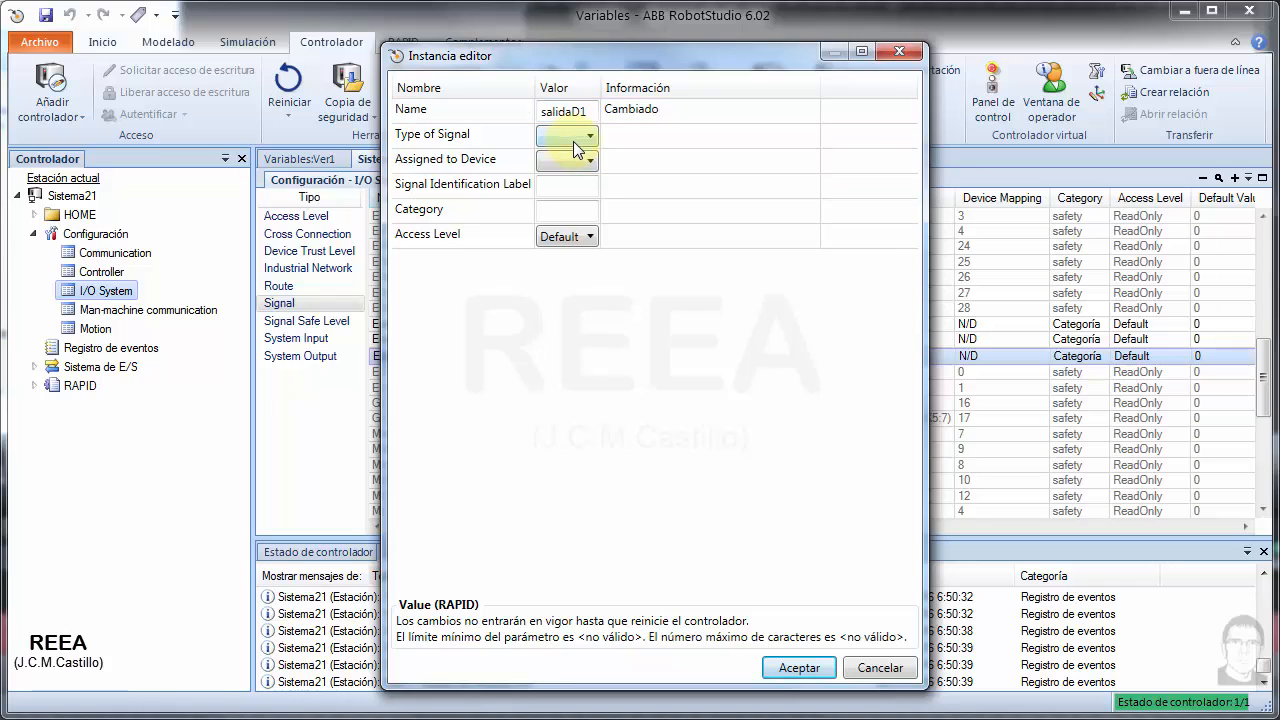
{"action": "left_click", "coordinate": [586, 140]}
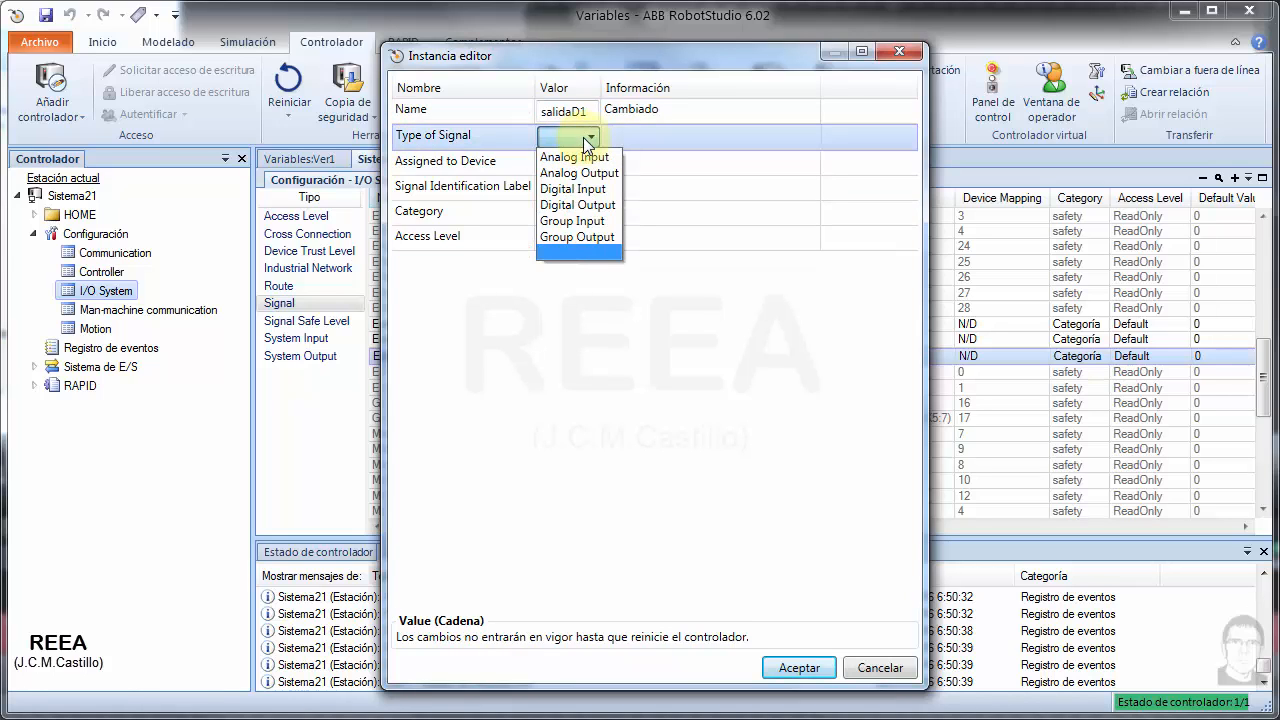
{"action": "left_click", "coordinate": [610, 205]}
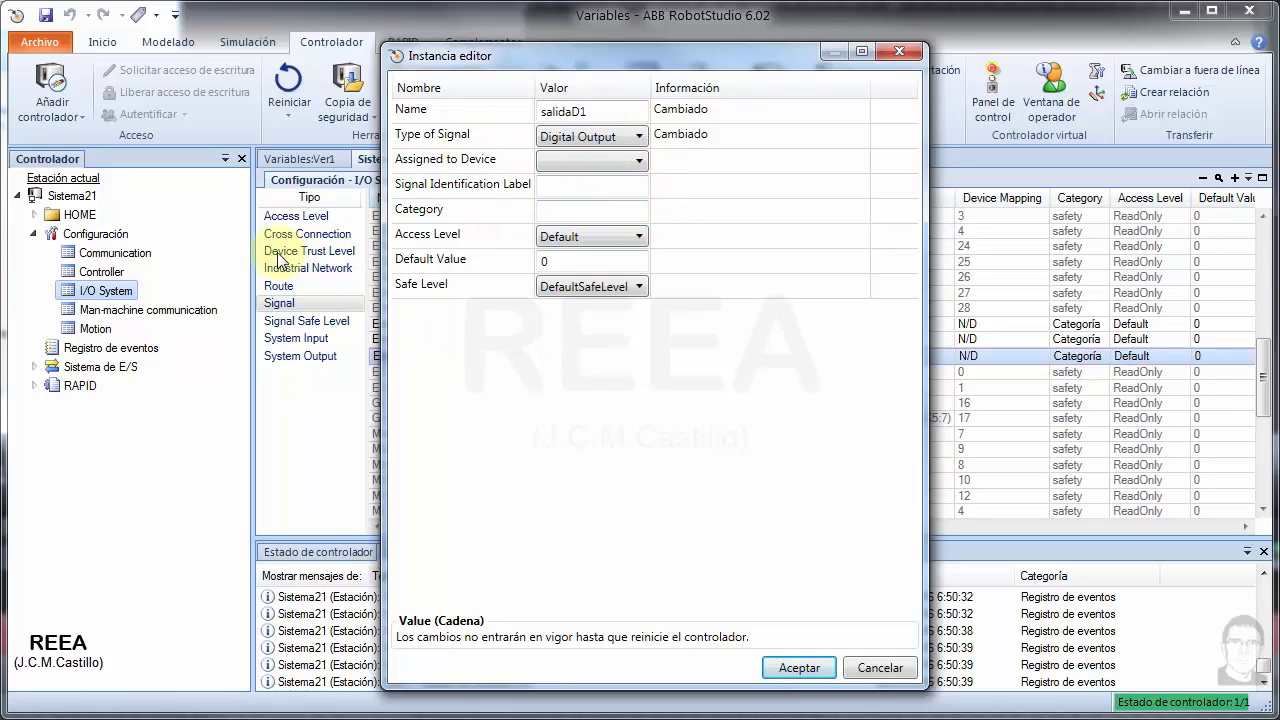
- Create the salidaD1 signal with its remaining settings at default and warm-restart the controller to apply the changes
{"action": "left_click", "coordinate": [797, 668]}
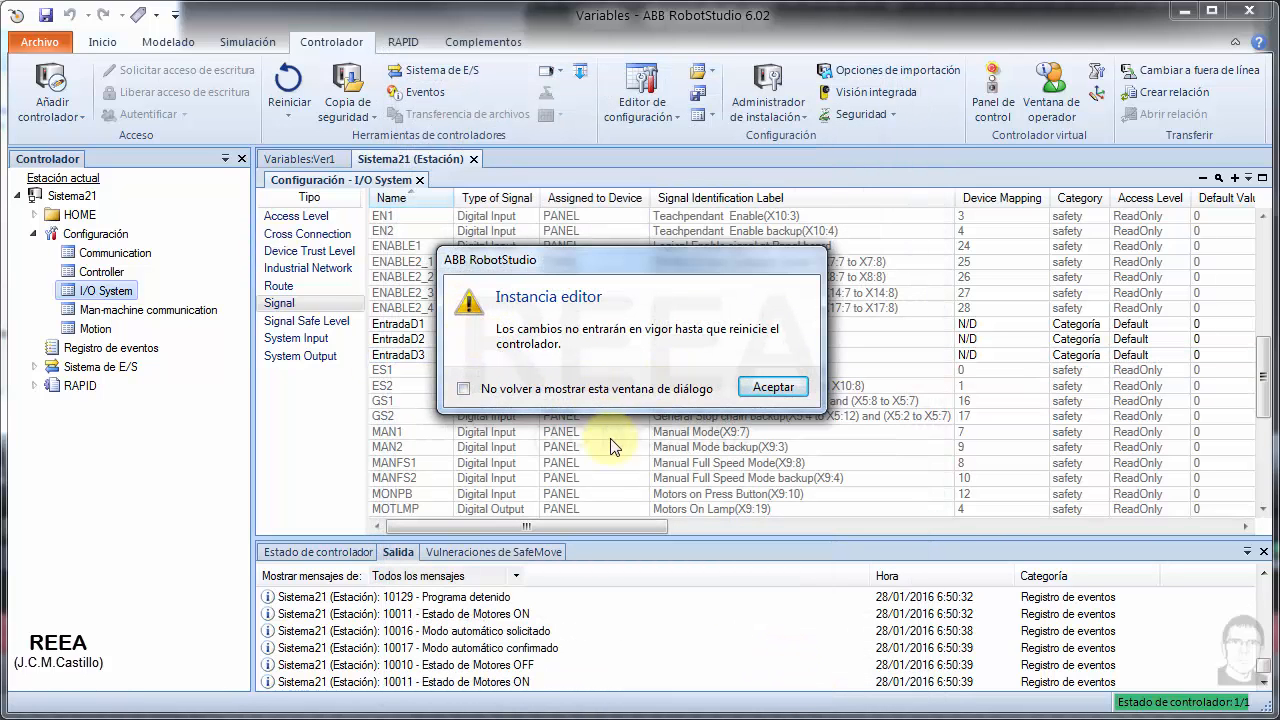
{"action": "left_click", "coordinate": [775, 389]}
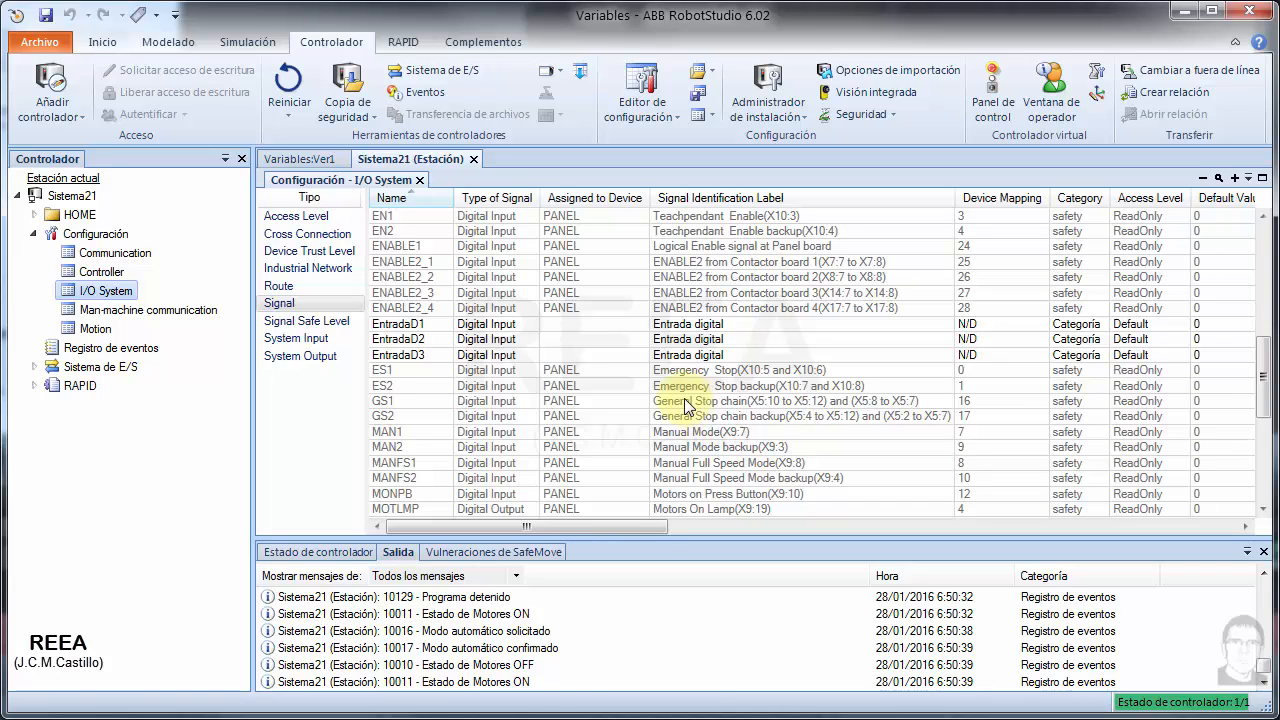
{"action": "left_click", "coordinate": [294, 92]}
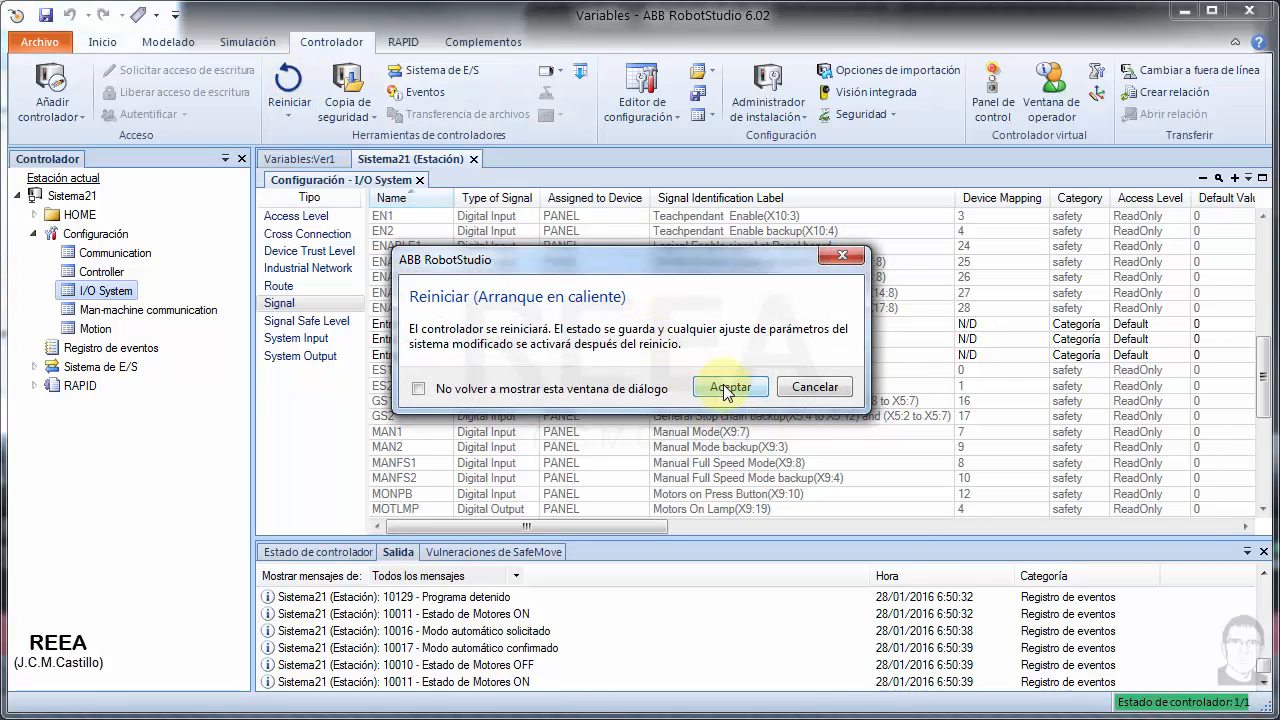
{"action": "left_click", "coordinate": [727, 390]}
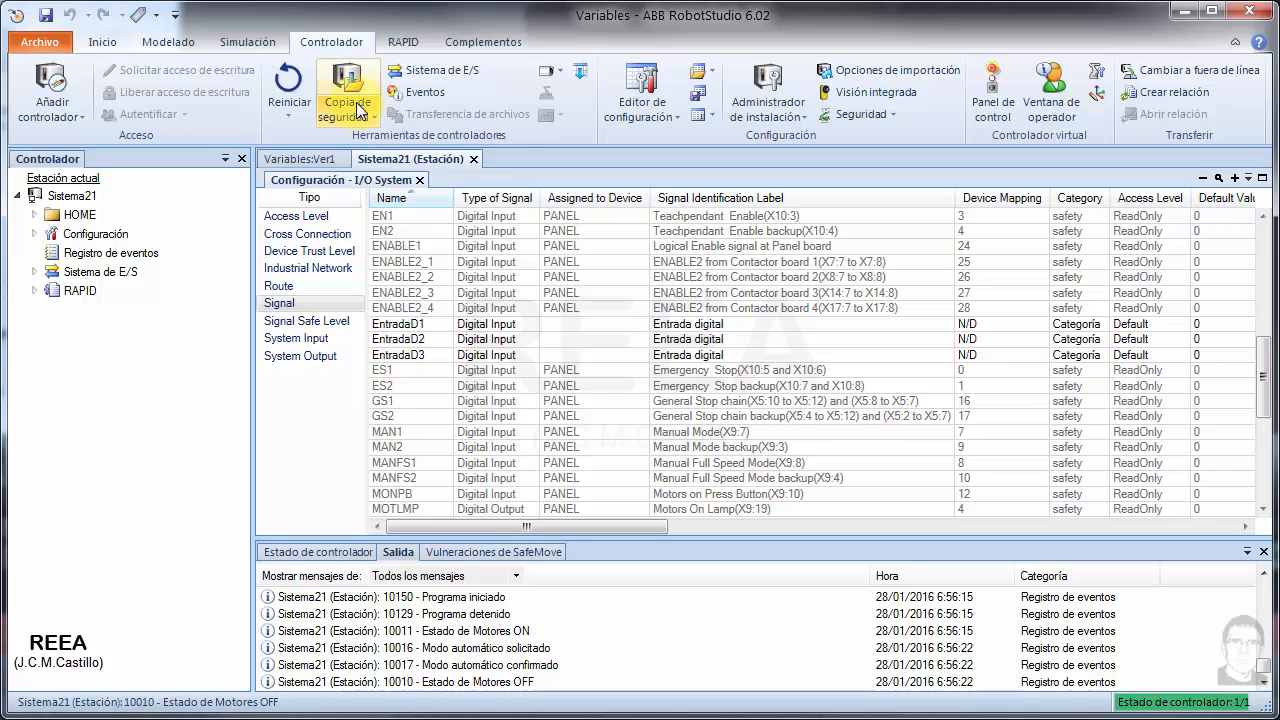
- Open the I/O simulator for Sistema21 and filter its signals by user list (Lista de usuarios)
{"action": "left_click", "coordinate": [248, 42]}
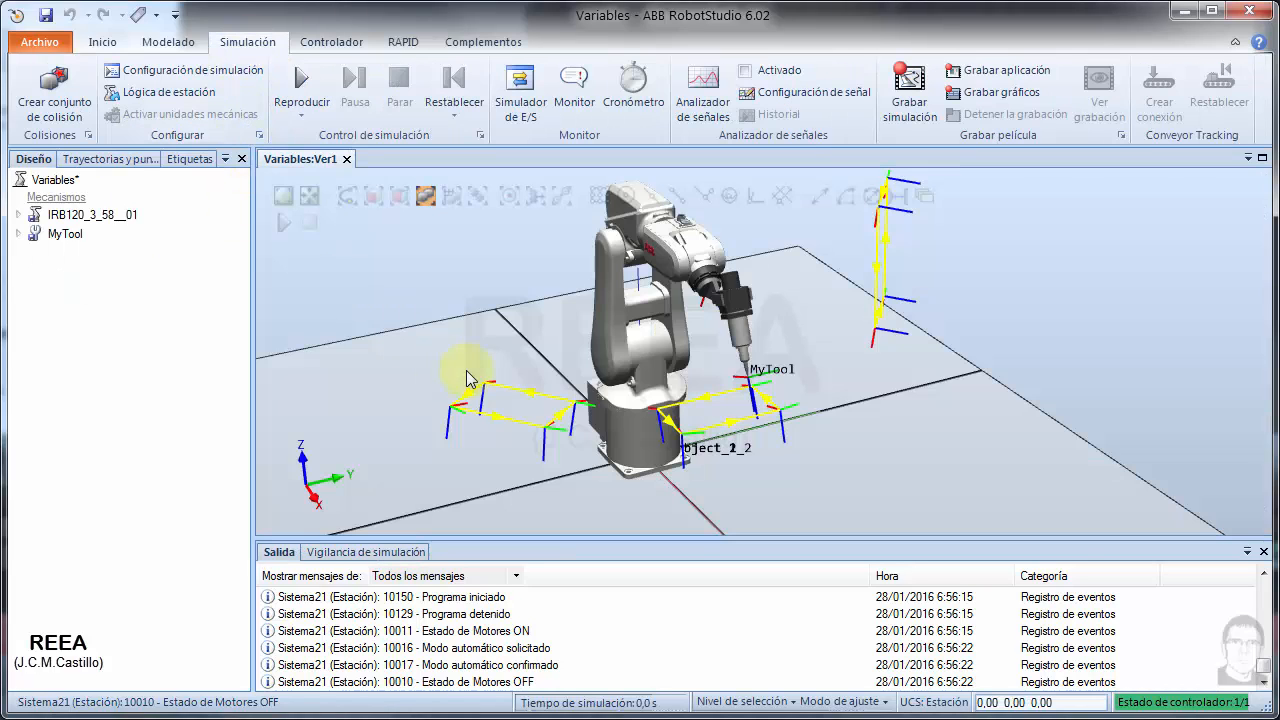
{"action": "left_click", "coordinate": [520, 100]}
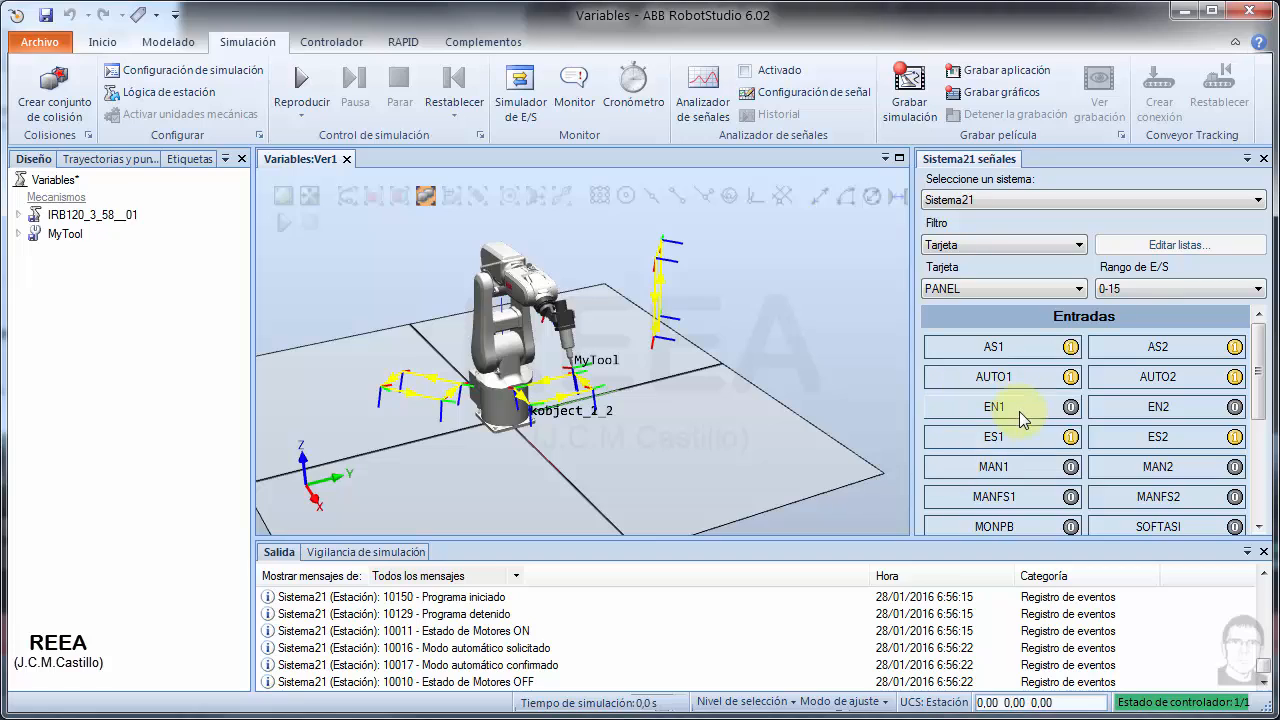
{"action": "left_click", "coordinate": [984, 289]}
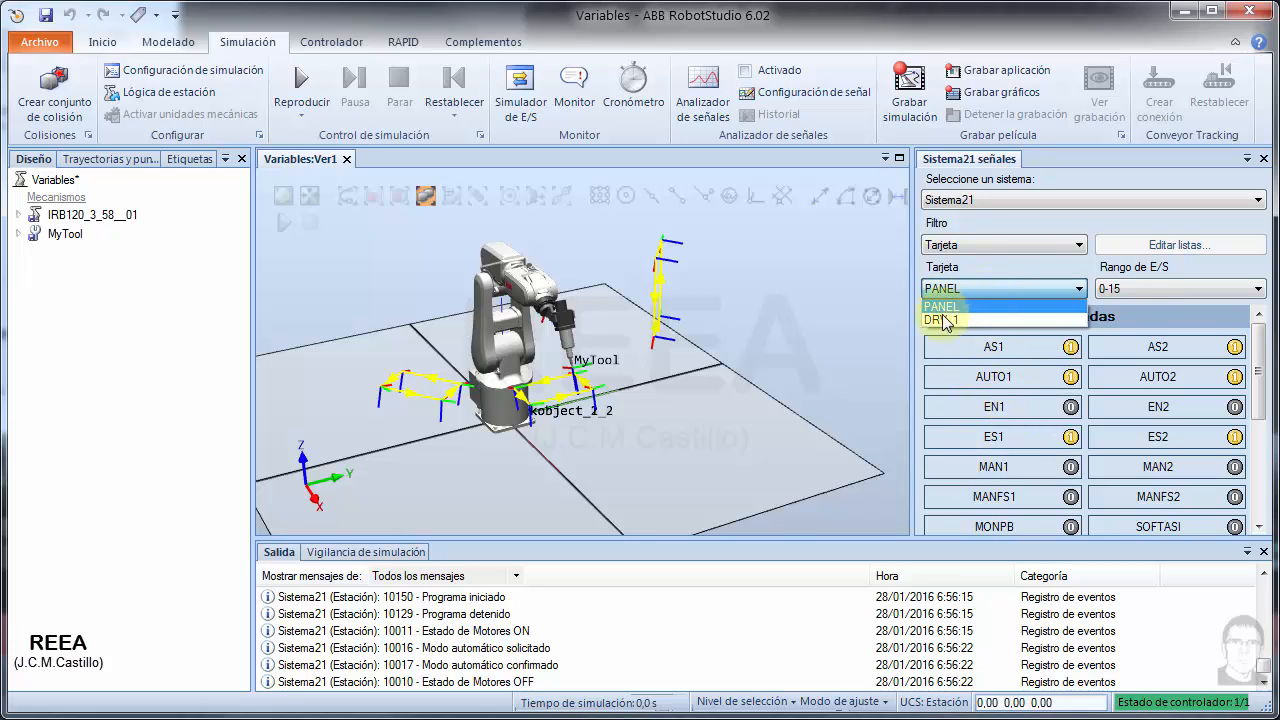
{"action": "left_click", "coordinate": [1006, 268]}
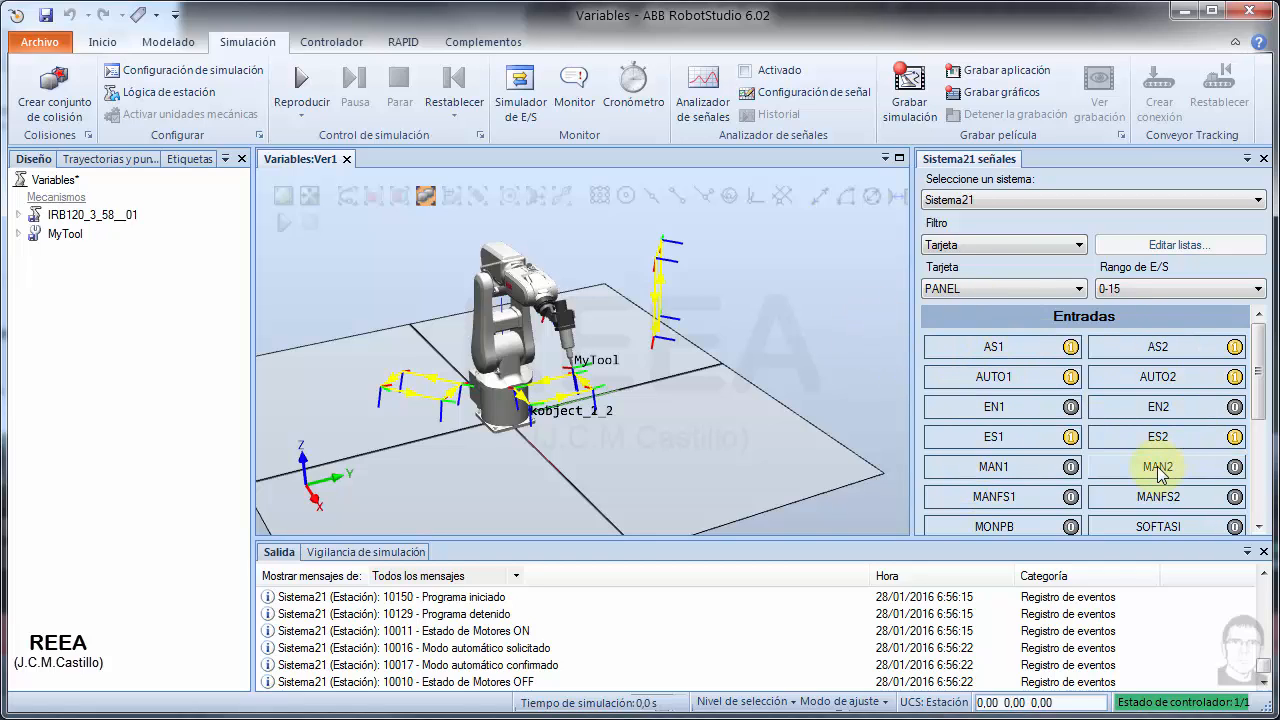
{"action": "left_click", "coordinate": [1002, 246]}
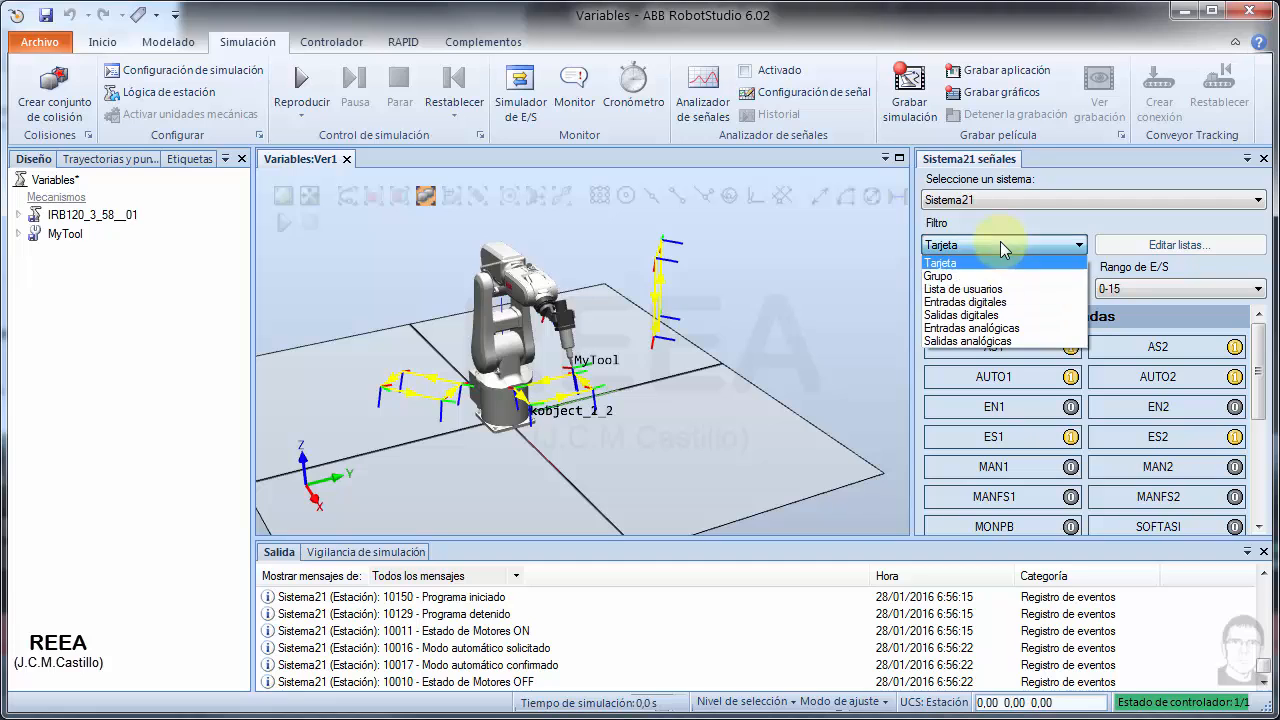
{"action": "left_click", "coordinate": [1000, 289]}
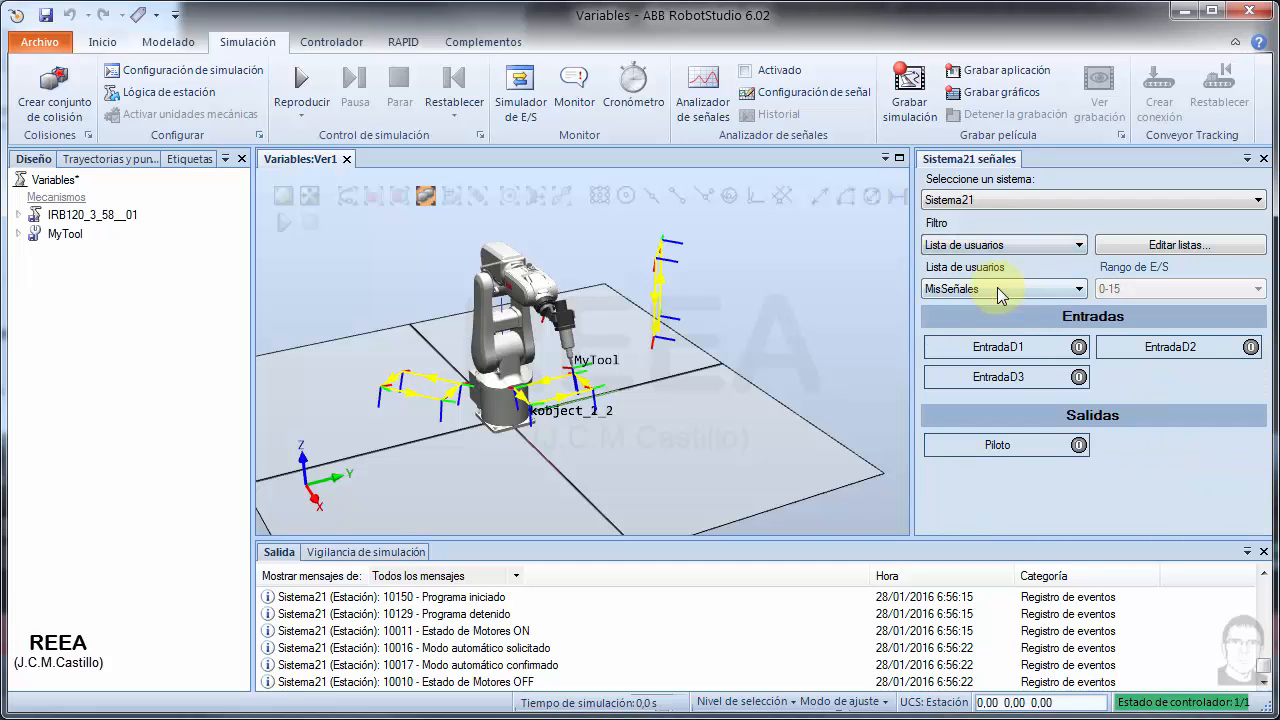
- Create a new user signal list named MisSeñales
{"action": "left_click", "coordinate": [1163, 248]}
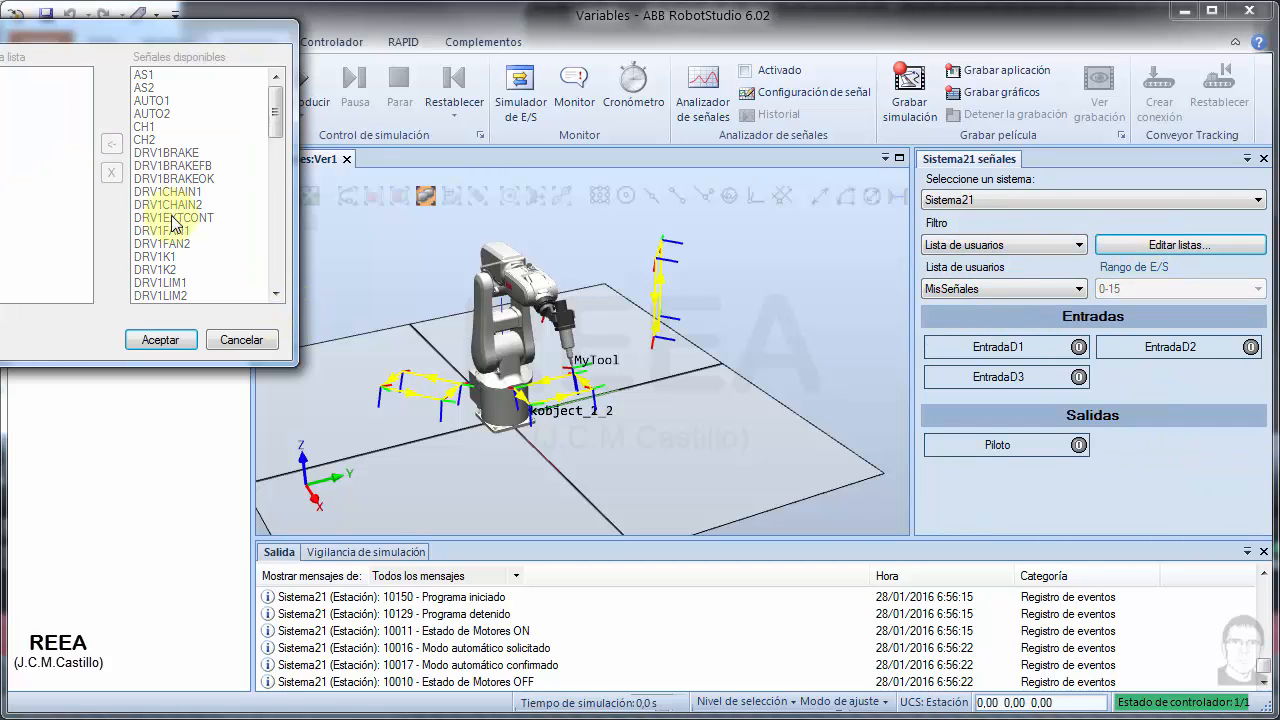
{"action": "left_click_drag", "start_coordinate": [460, 107], "coordinate": [714, 191]}
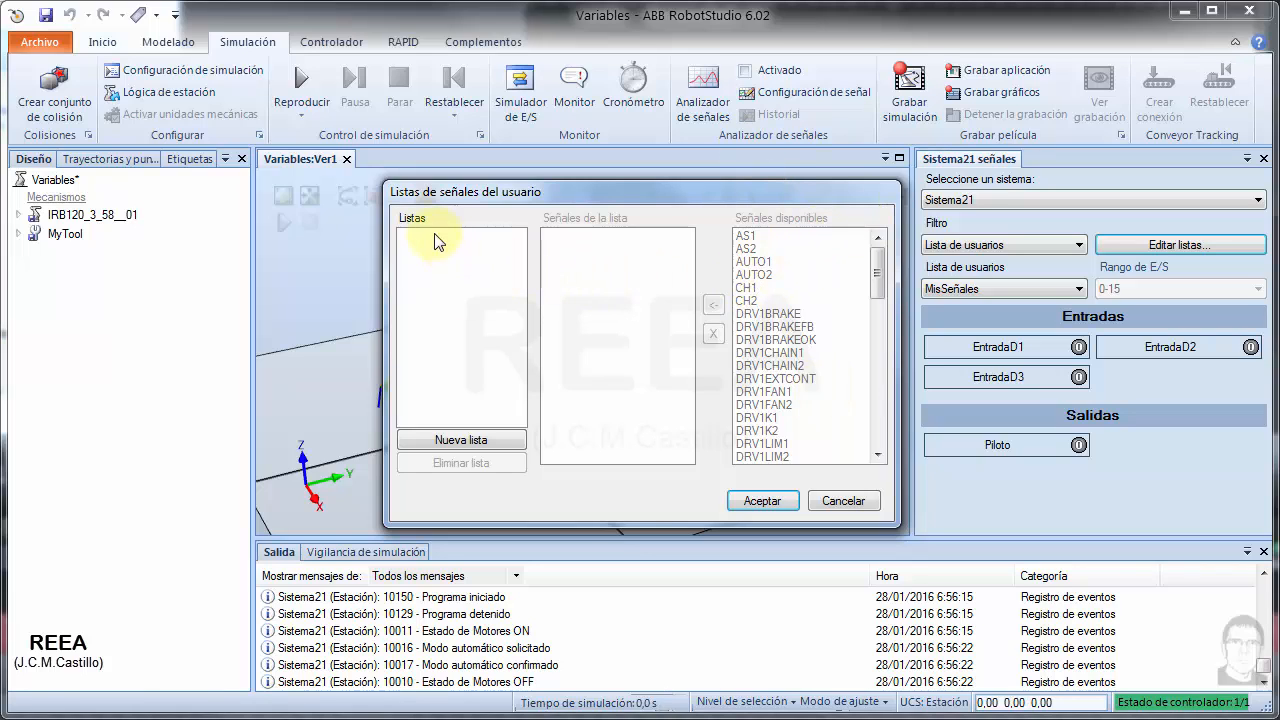
{"action": "left_click", "coordinate": [452, 446]}
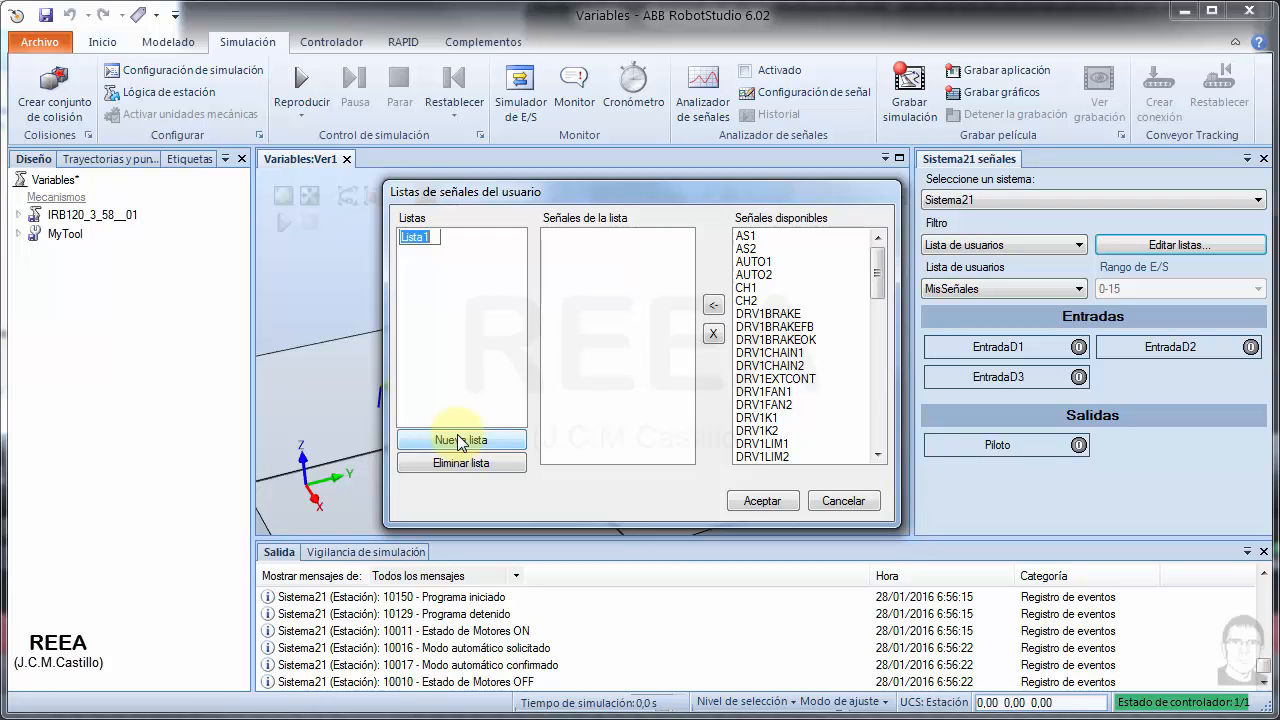
{"action": "type", "text": "MisSeñales"}
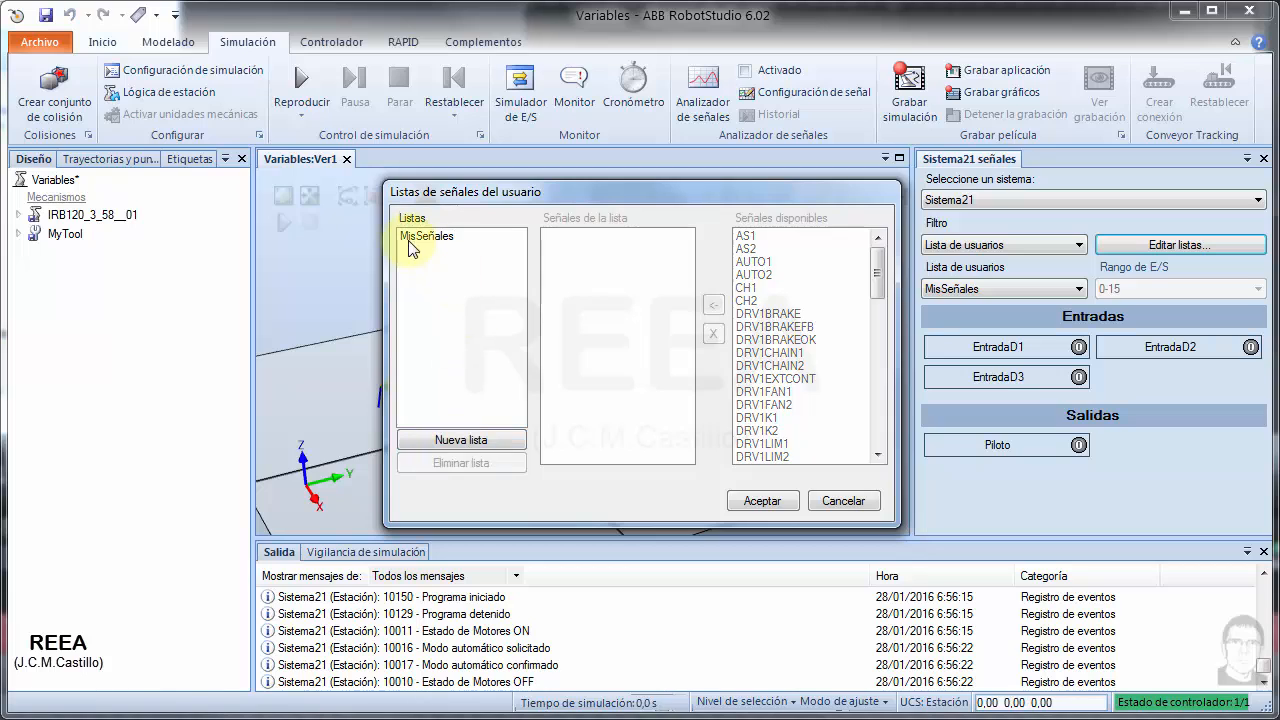
- Add EntradaD1, EntradaD2, EntradaD3 and salidaD1 to the MisSeñales list and save it
{"action": "left_click", "coordinate": [415, 238]}
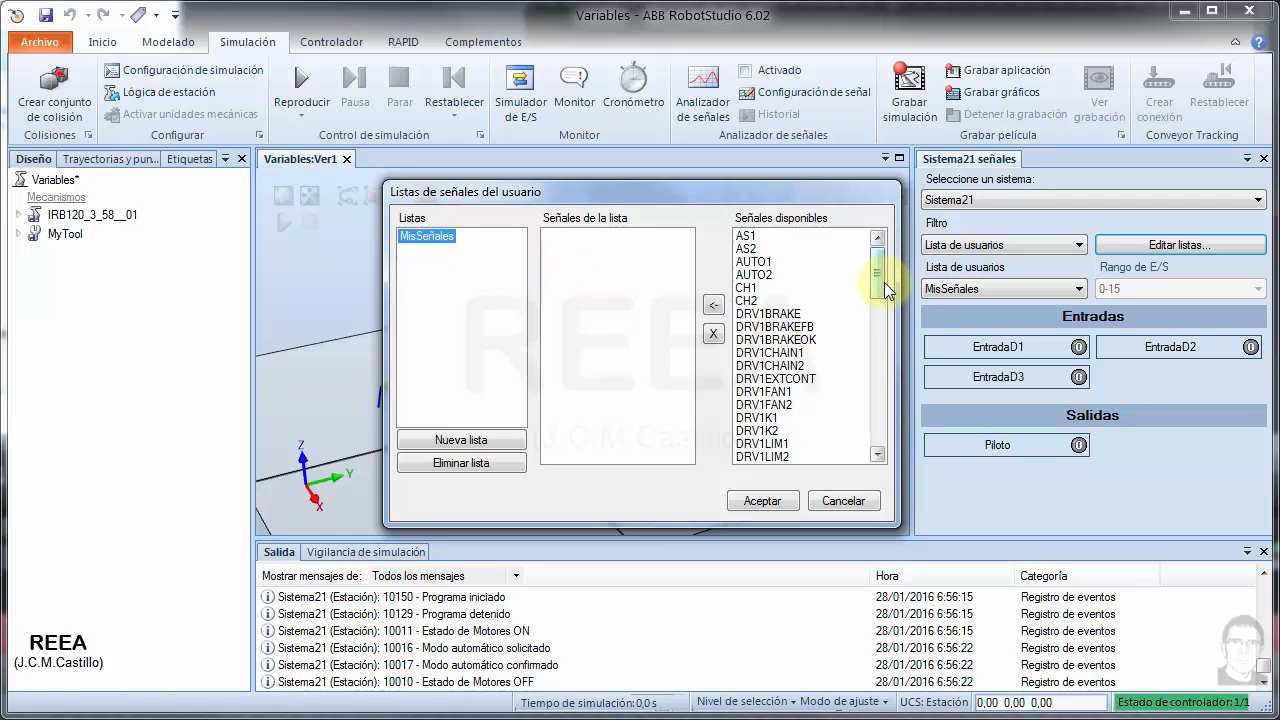
{"action": "left_click_drag", "start_coordinate": [884, 282], "coordinate": [888, 368]}
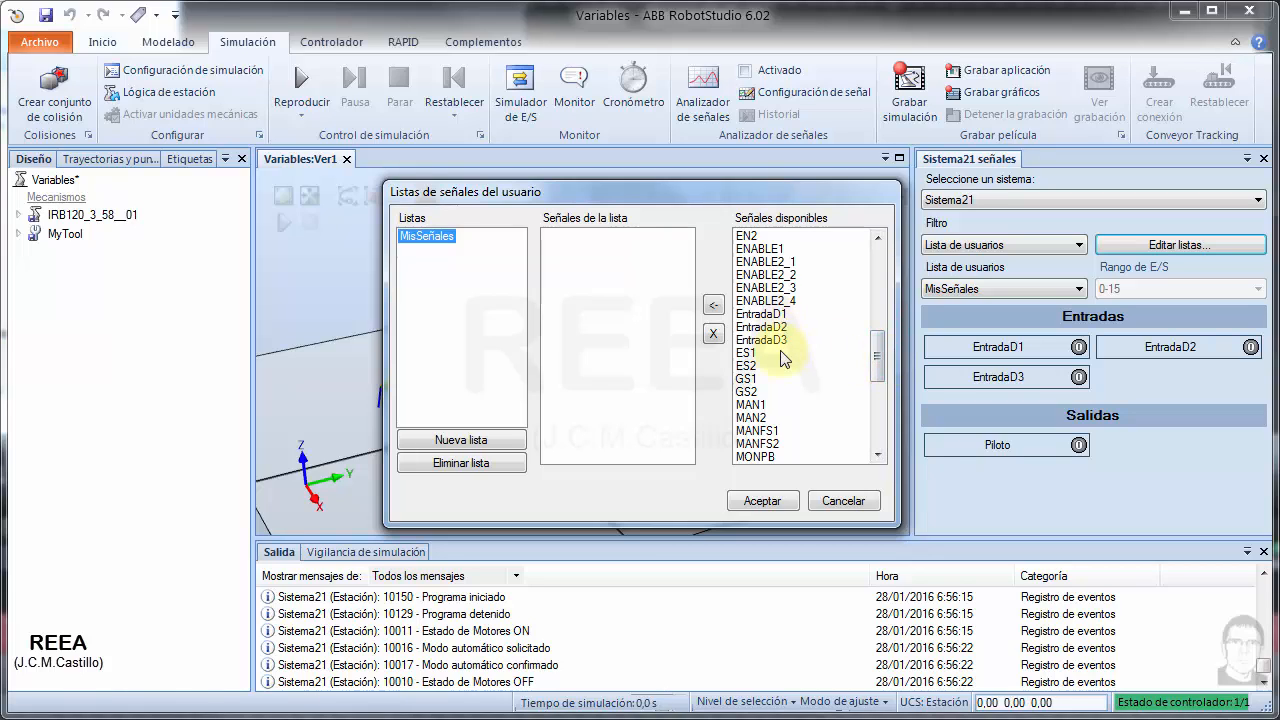
{"action": "left_click", "coordinate": [778, 314]}
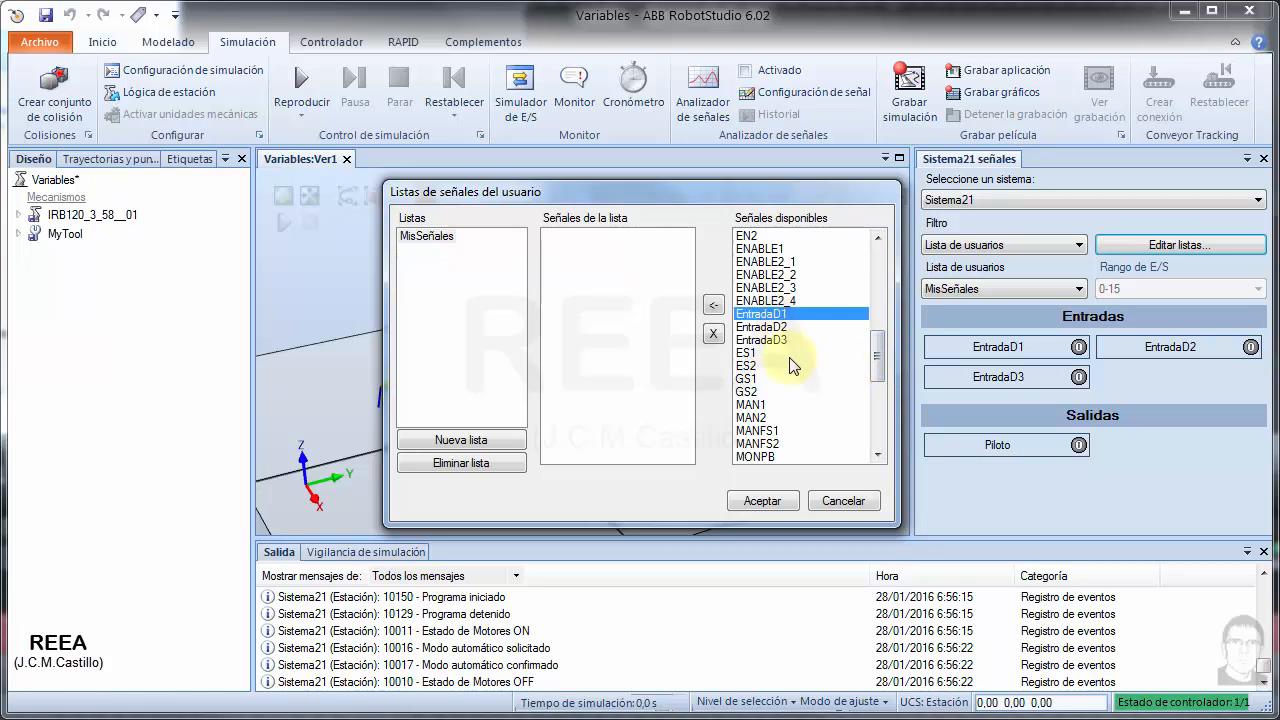
{"action": "left_click", "coordinate": [788, 340], "text": "shift"}
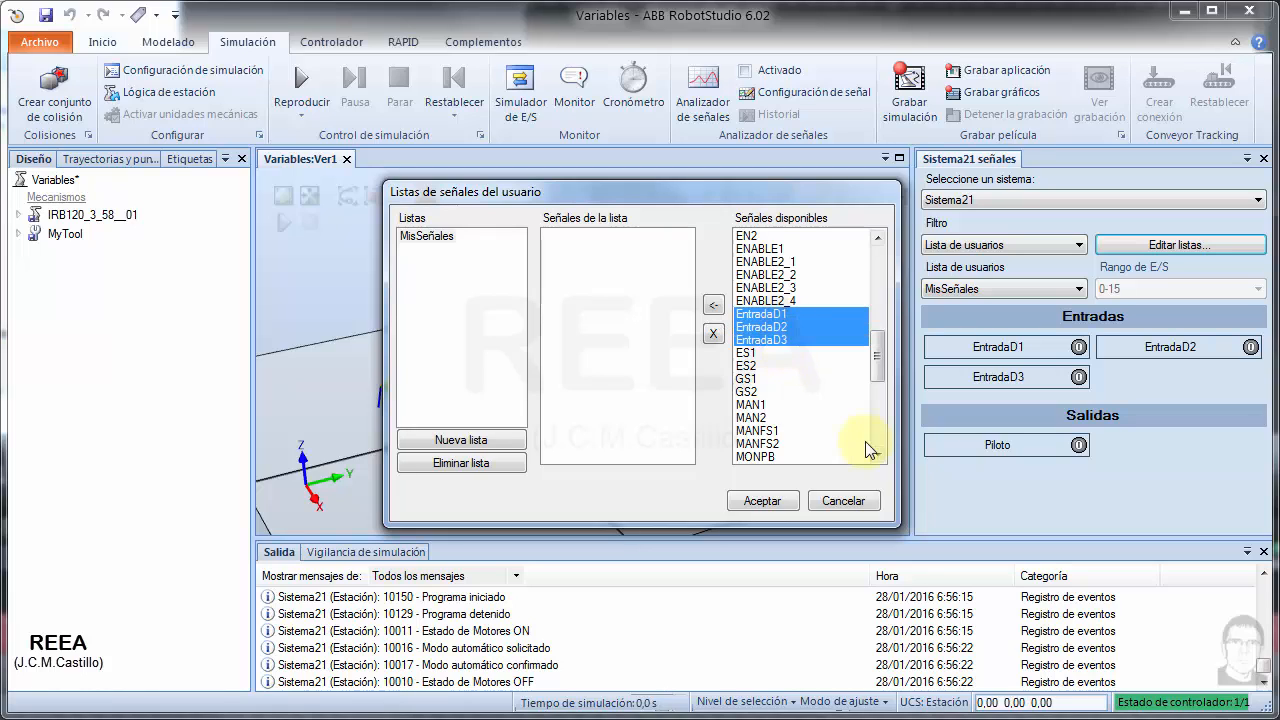
{"action": "left_click", "coordinate": [878, 434]}
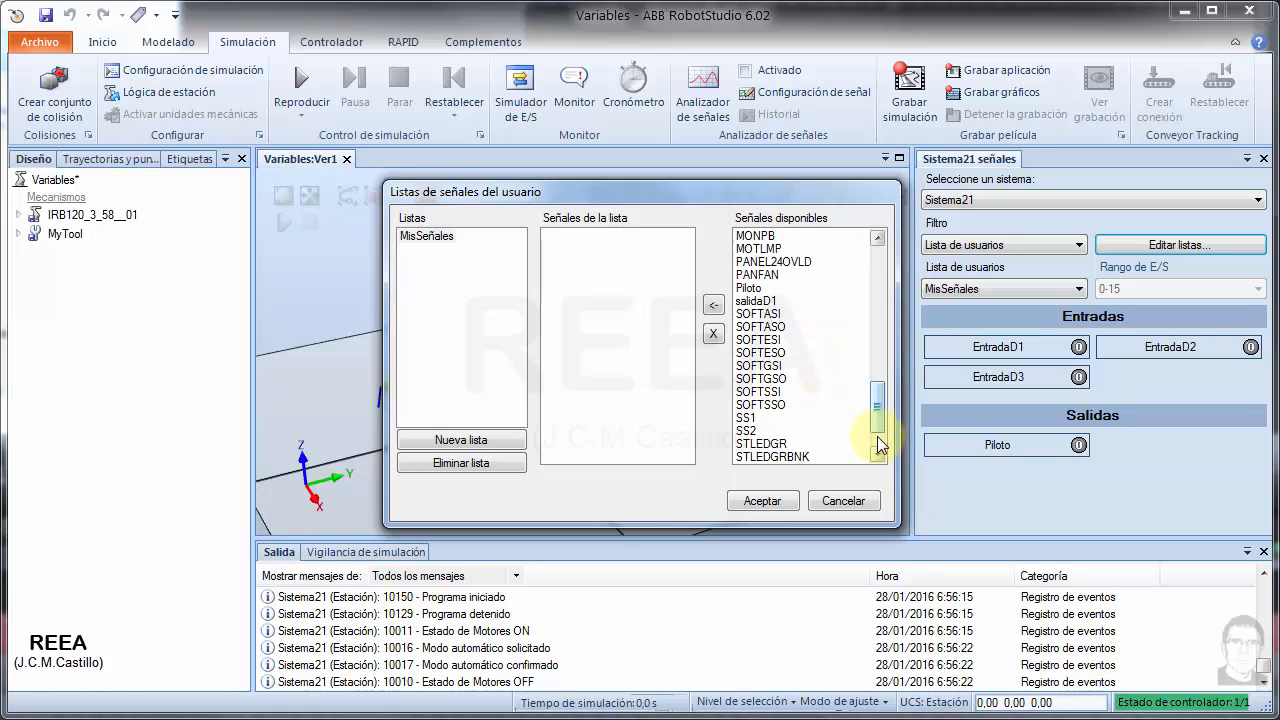
{"action": "left_click", "coordinate": [878, 446]}
{"action": "scroll", "coordinate": [877, 434], "scroll_direction": "up", "scroll_amount": 1}
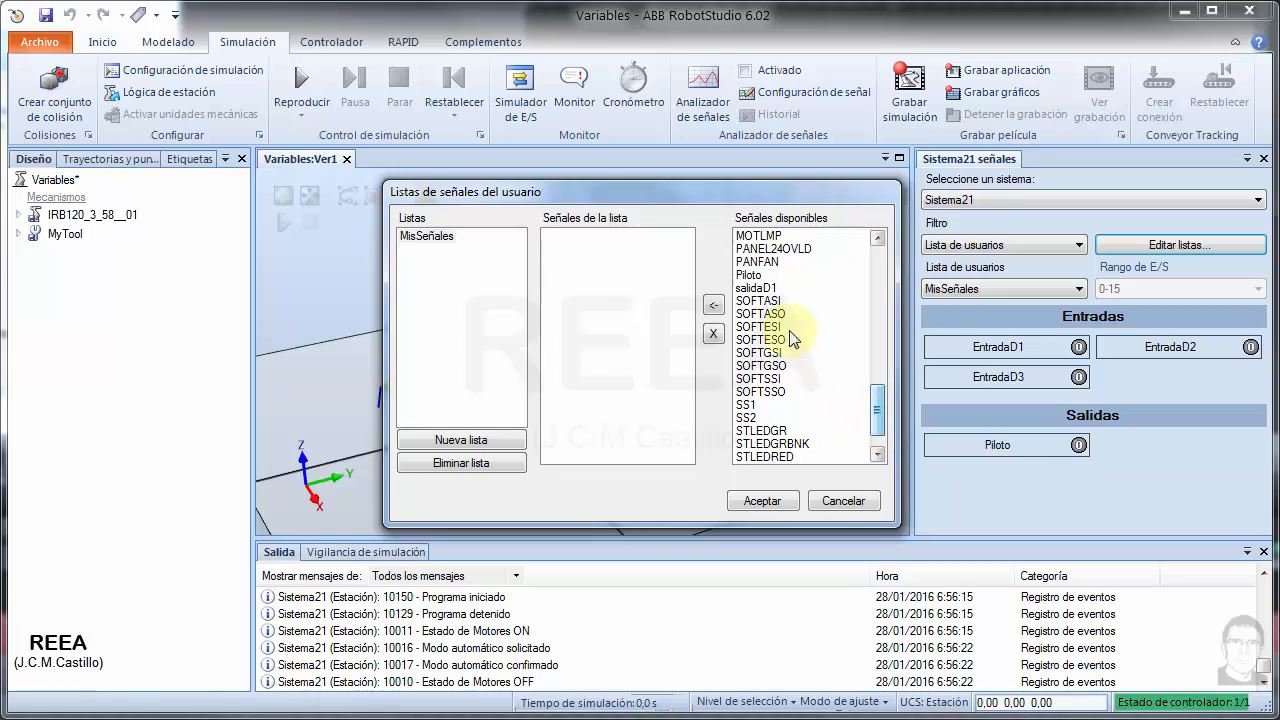
{"action": "left_click", "coordinate": [772, 289]}
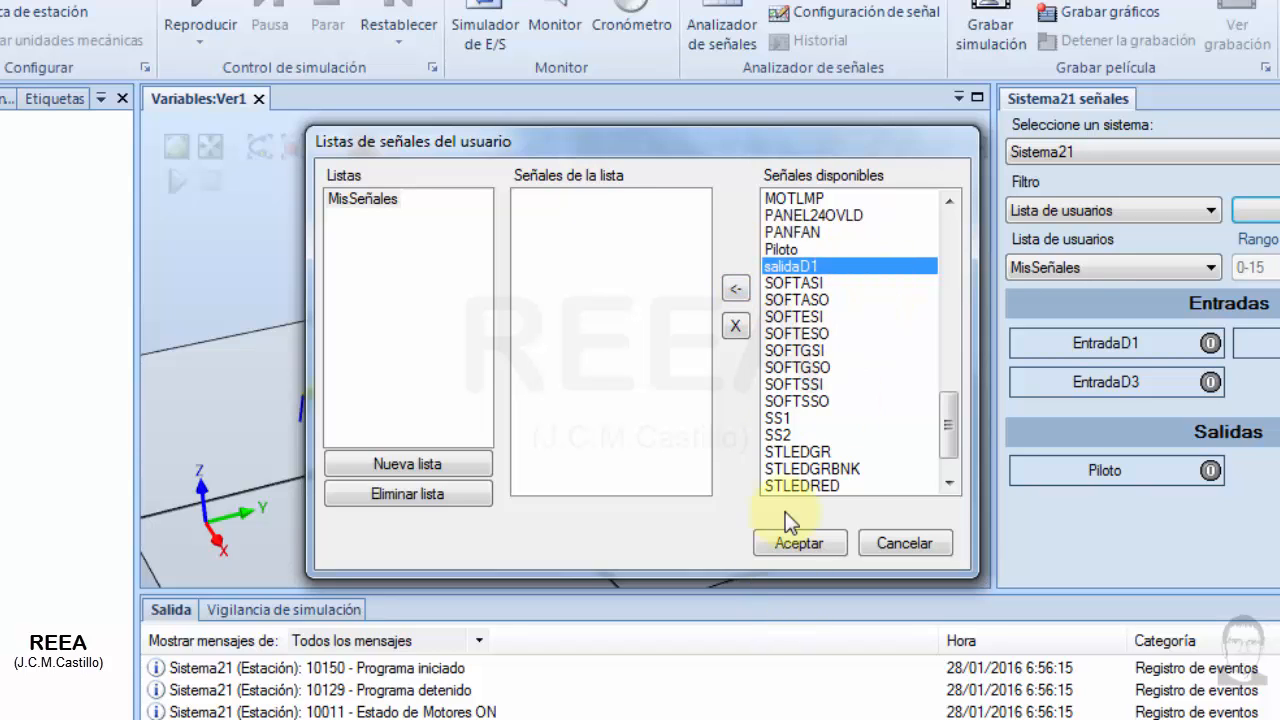
{"action": "left_click", "coordinate": [731, 296]}
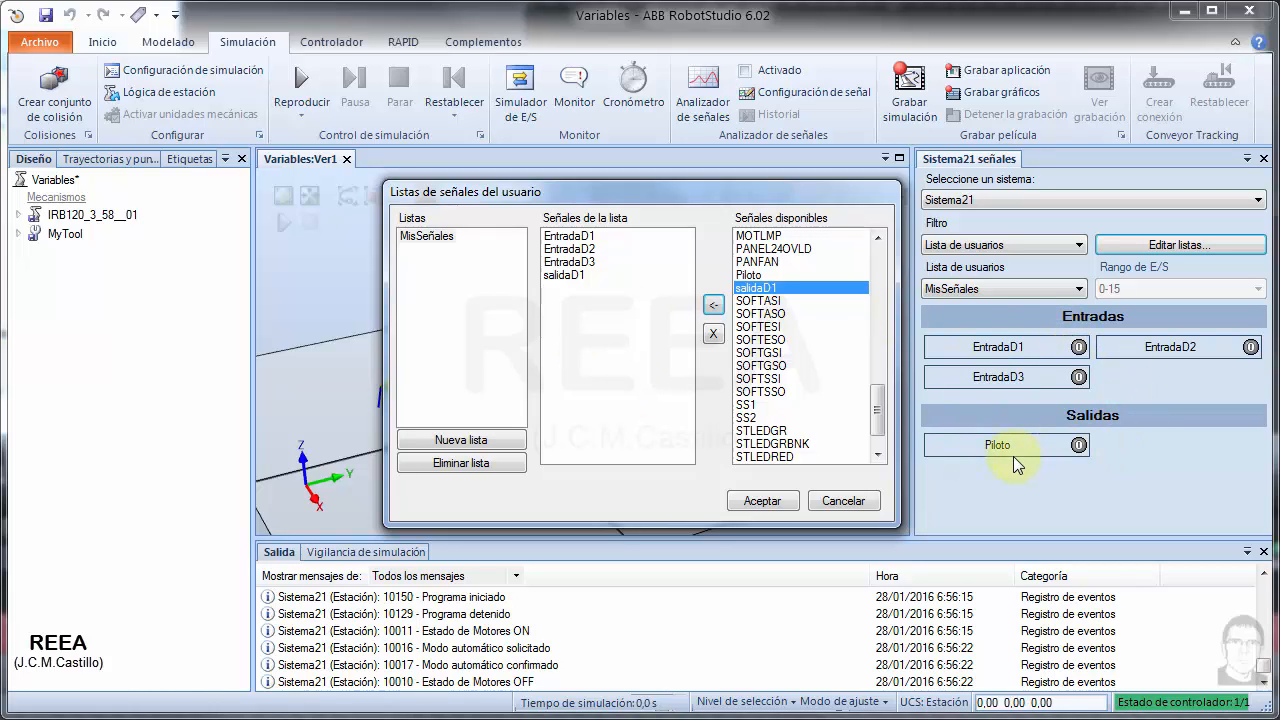
{"action": "left_click", "coordinate": [772, 500]}
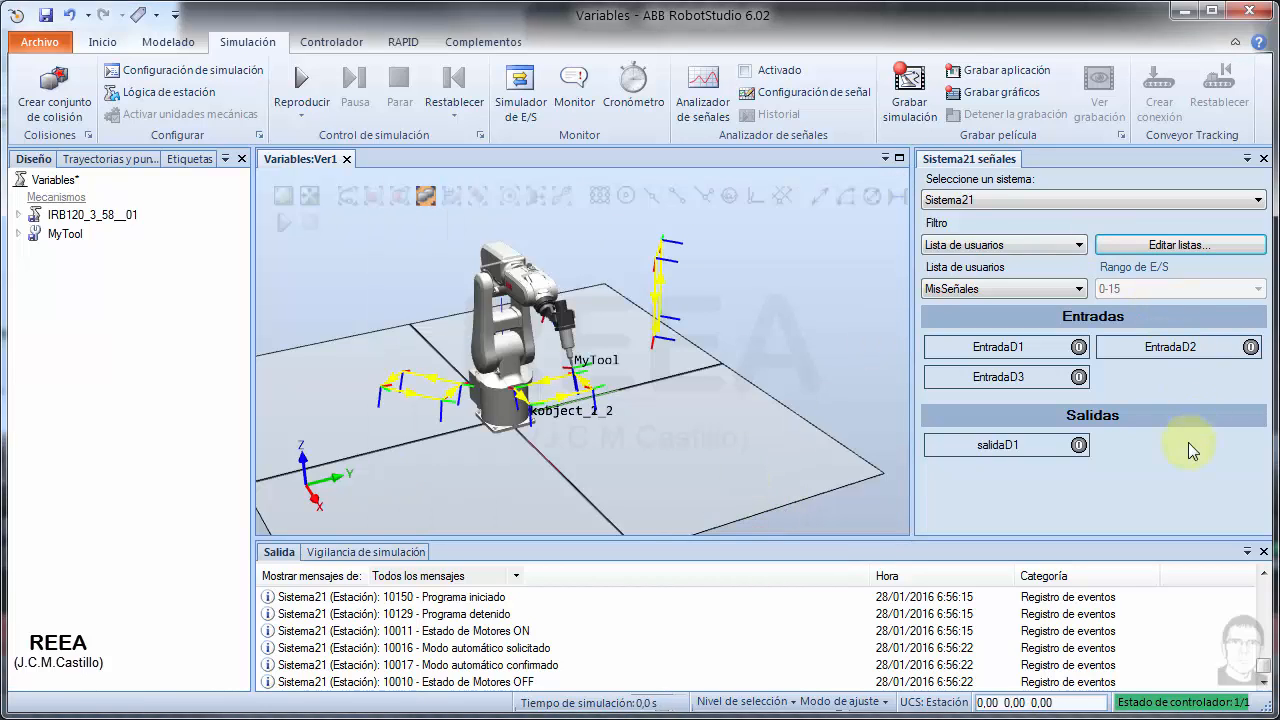
- Edit the MisSeñales list again to include the Piloto signal and save it
{"action": "left_click", "coordinate": [1020, 353]}
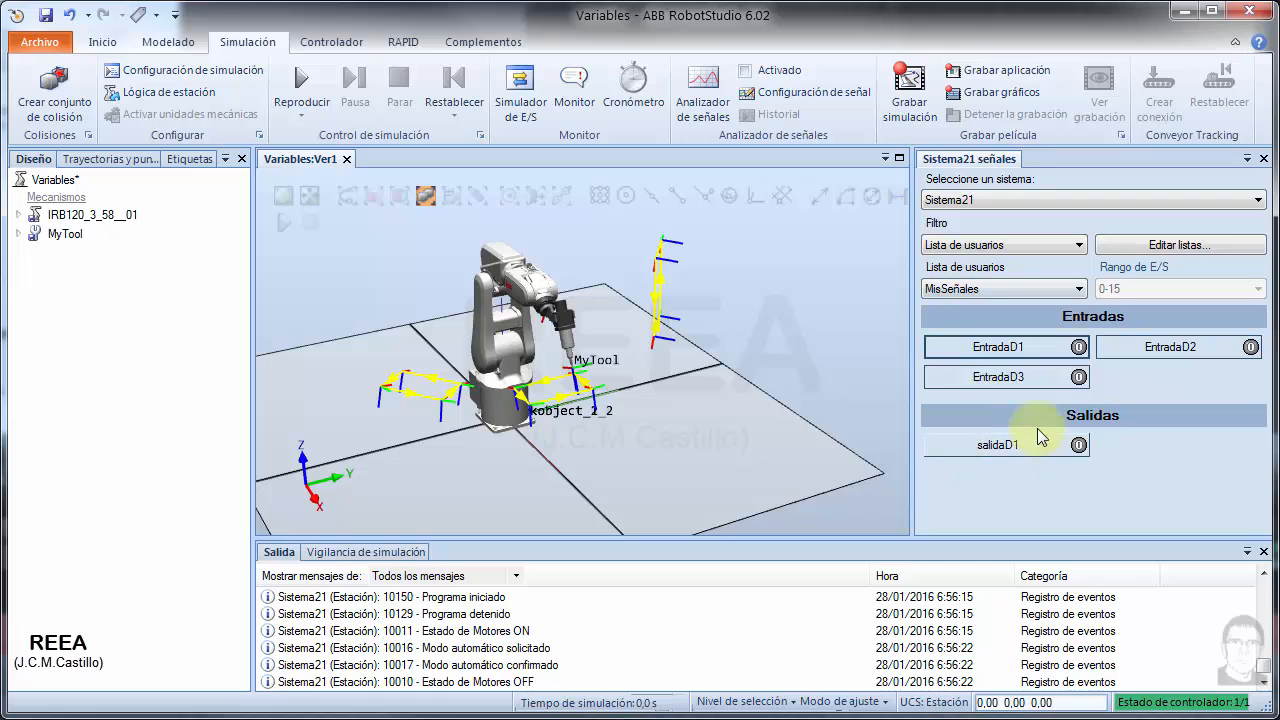
{"action": "left_click", "coordinate": [1176, 252]}
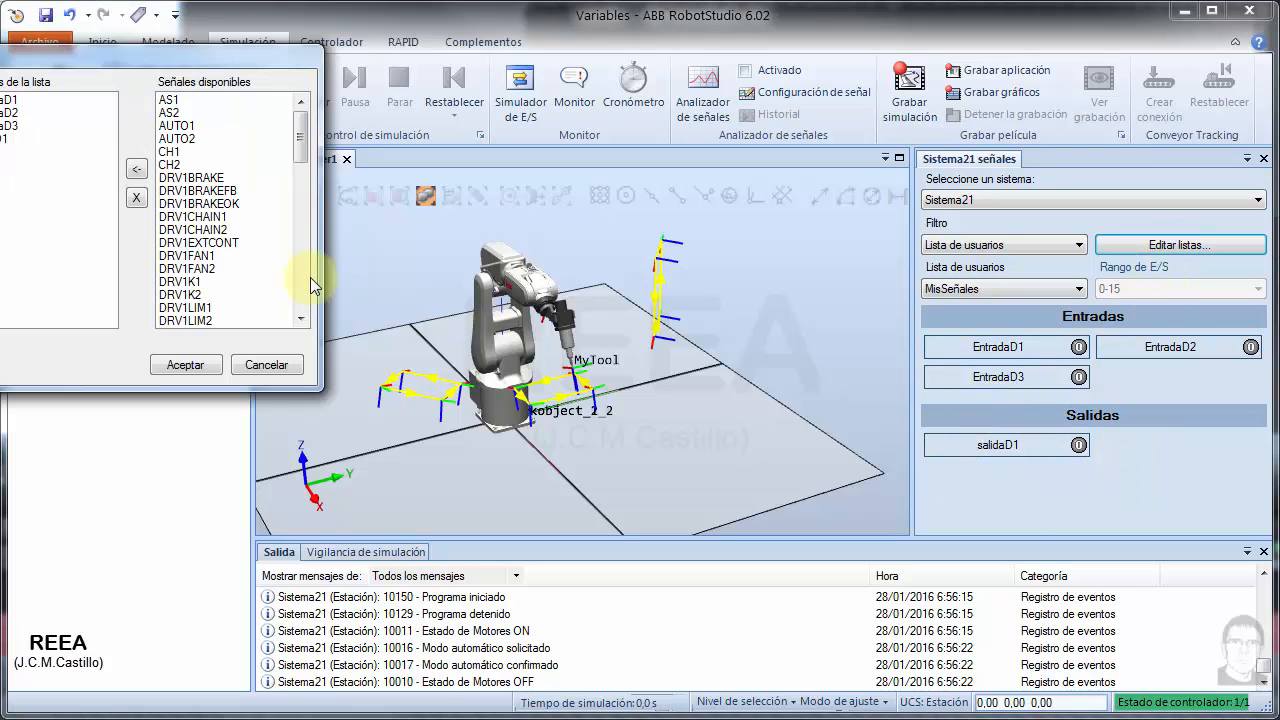
{"action": "scroll", "coordinate": [290, 200], "scroll_direction": "down", "scroll_amount": 5}
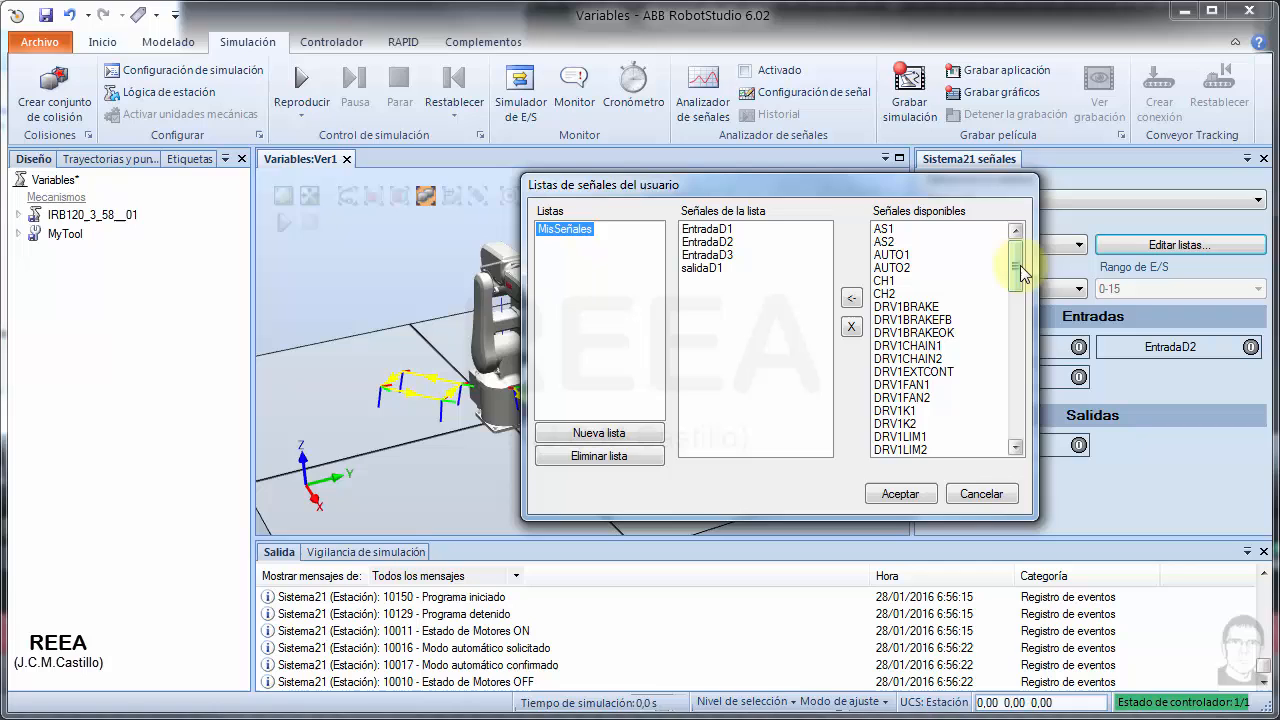
{"action": "left_click_drag", "start_coordinate": [1014, 263], "coordinate": [1020, 388]}
{"action": "left_click", "coordinate": [940, 345]}
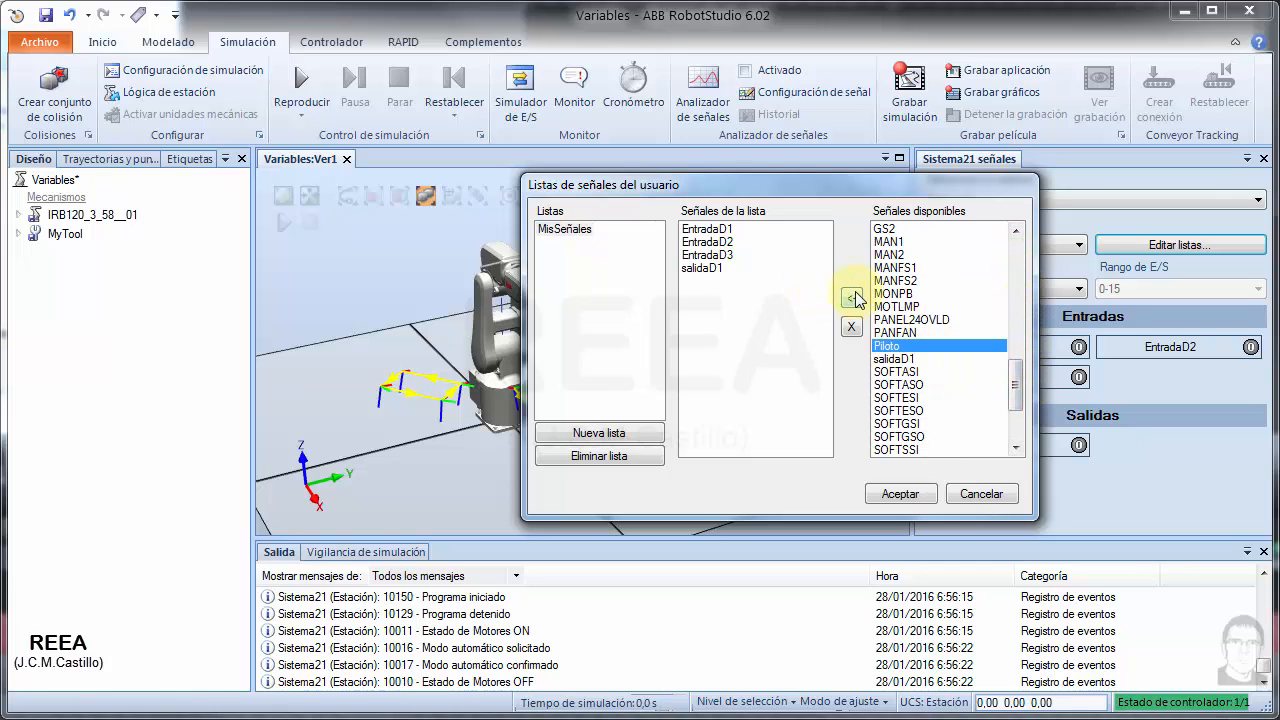
{"action": "left_click", "coordinate": [852, 298]}
{"action": "left_click", "coordinate": [899, 493]}
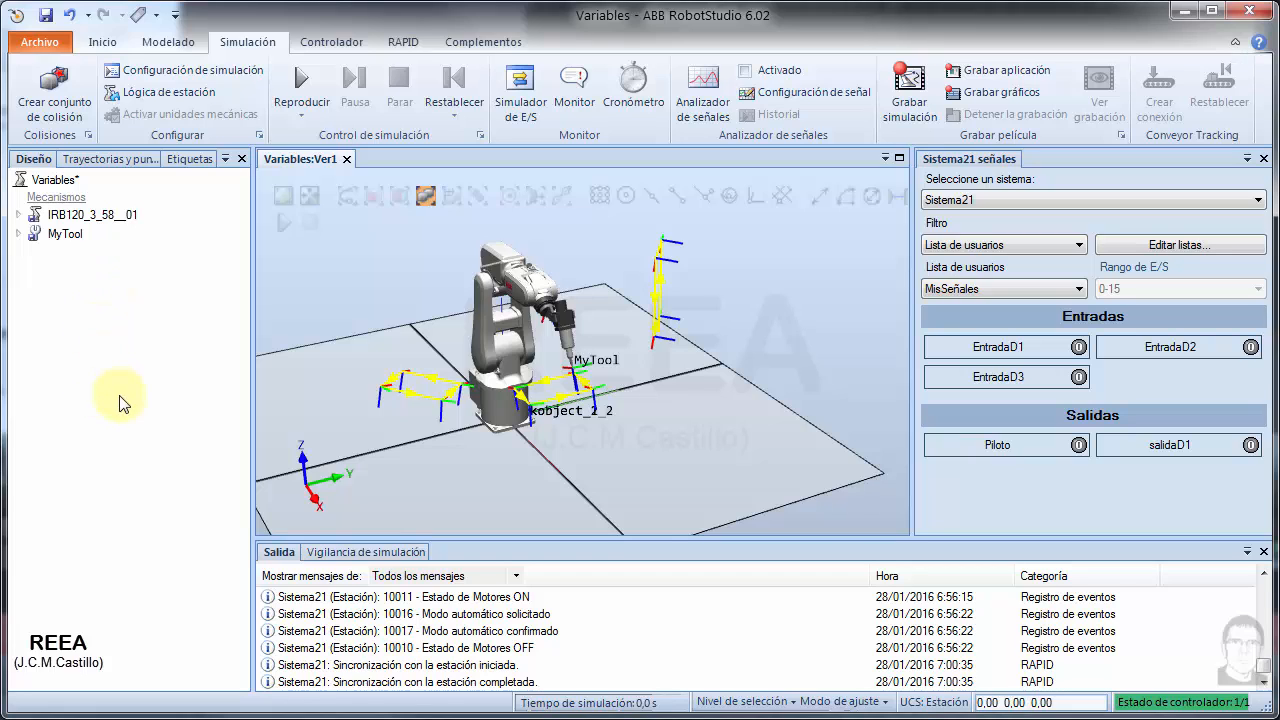
- Start a new action instruction in the main procedure of T_ROB1 using the WaitDI Default template
{"action": "left_click", "coordinate": [102, 42]}
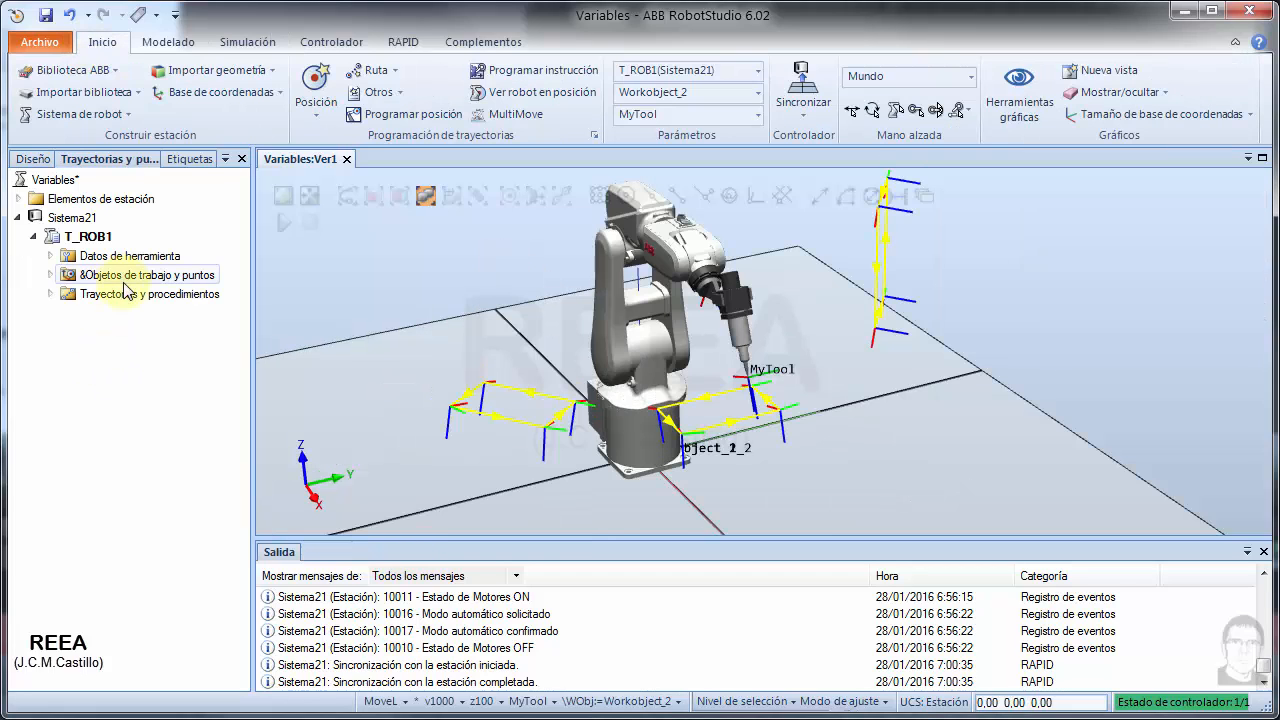
{"action": "left_click", "coordinate": [50, 294]}
{"action": "double_click", "coordinate": [115, 313]}
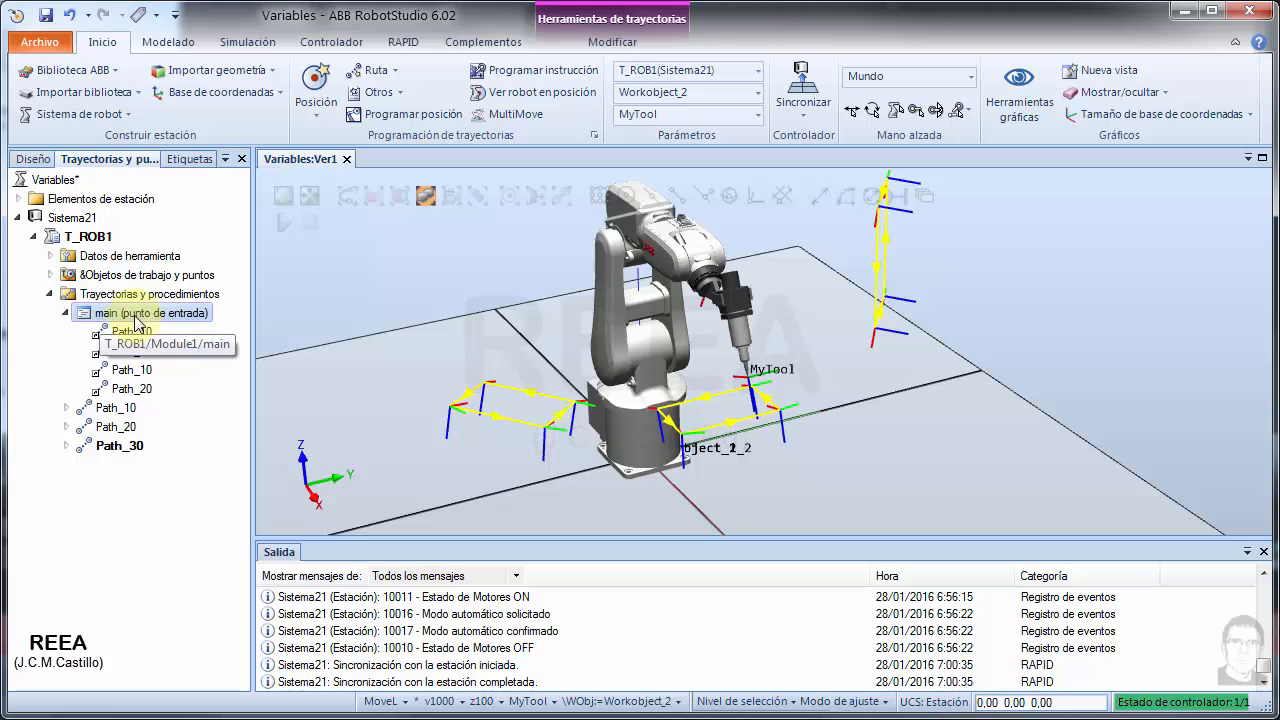
{"action": "right_click", "coordinate": [130, 318]}
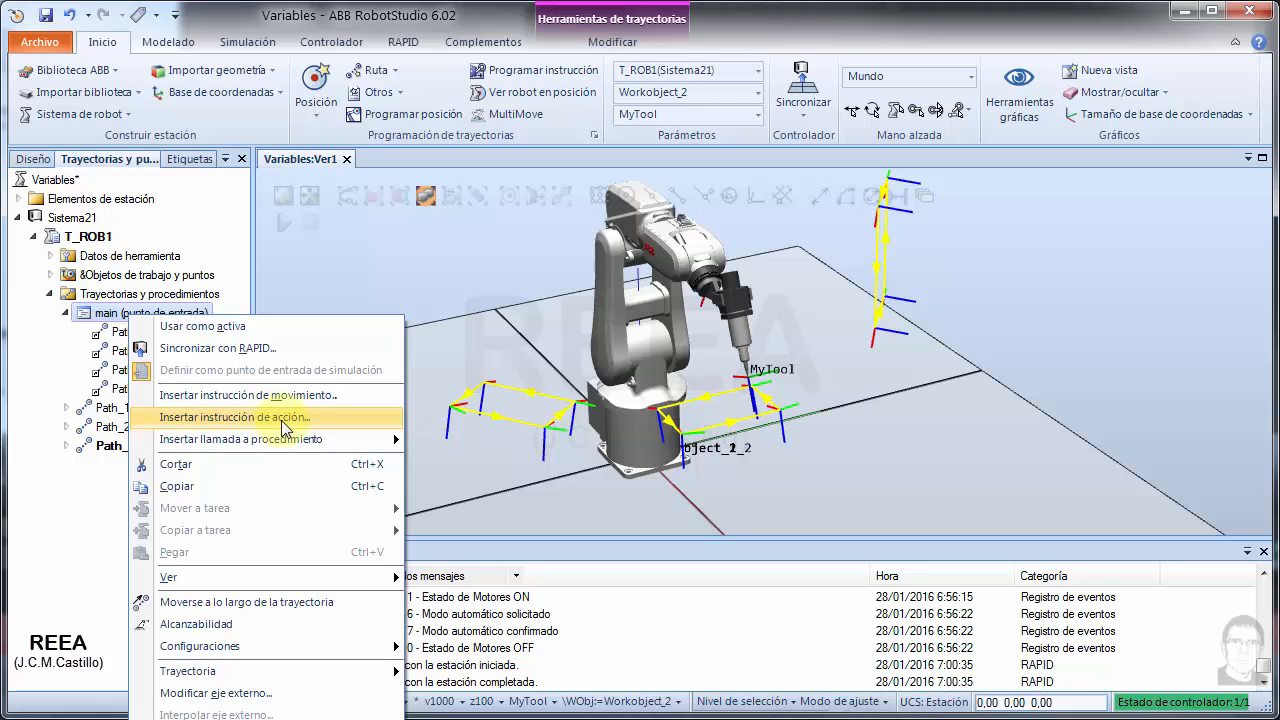
{"action": "left_click", "coordinate": [305, 425]}
{"action": "left_click", "coordinate": [135, 283]}
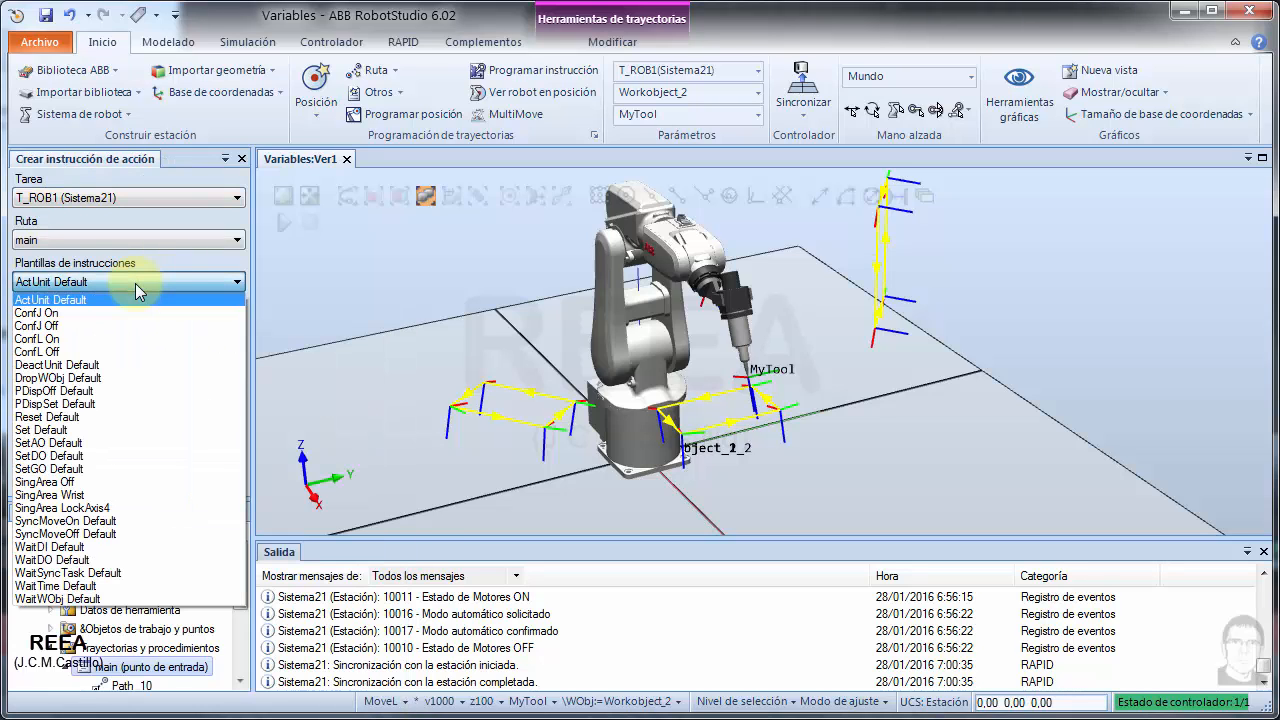
{"action": "left_click", "coordinate": [29, 552]}
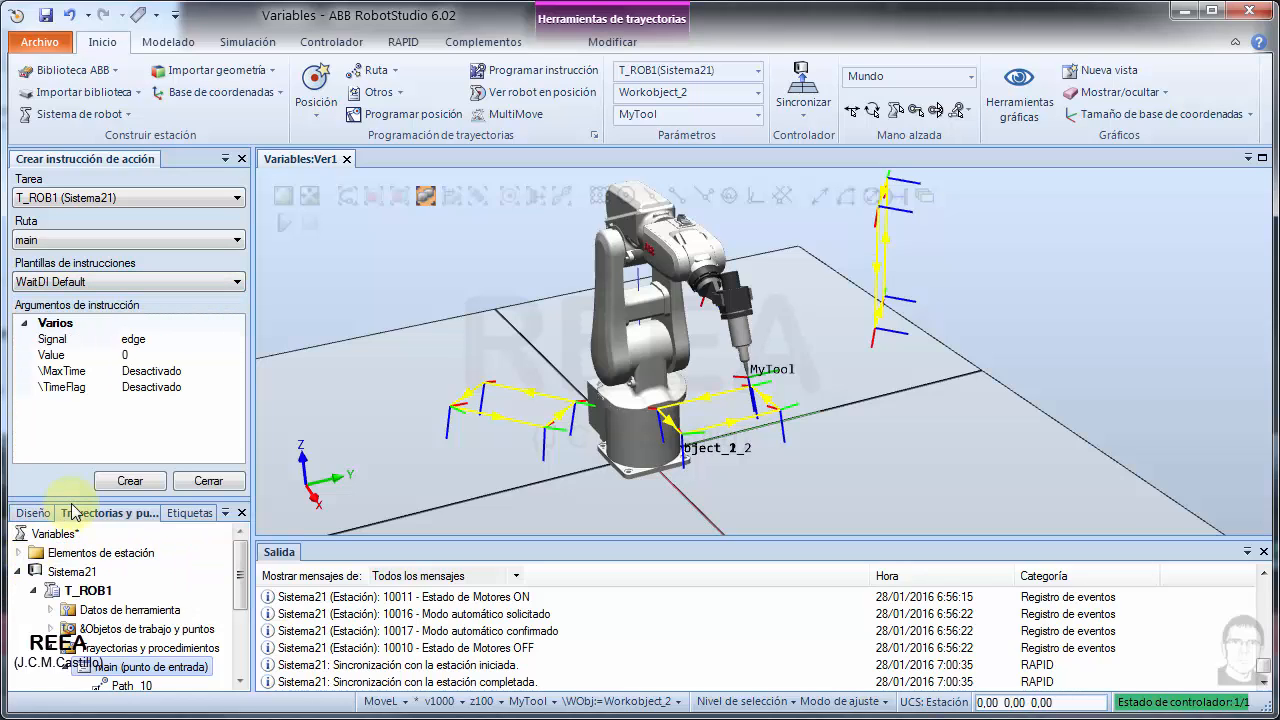
- Set the WaitDI arguments to signal EntradaD1 and value 1, create the instruction and close the instruction form
{"action": "left_click", "coordinate": [160, 339]}
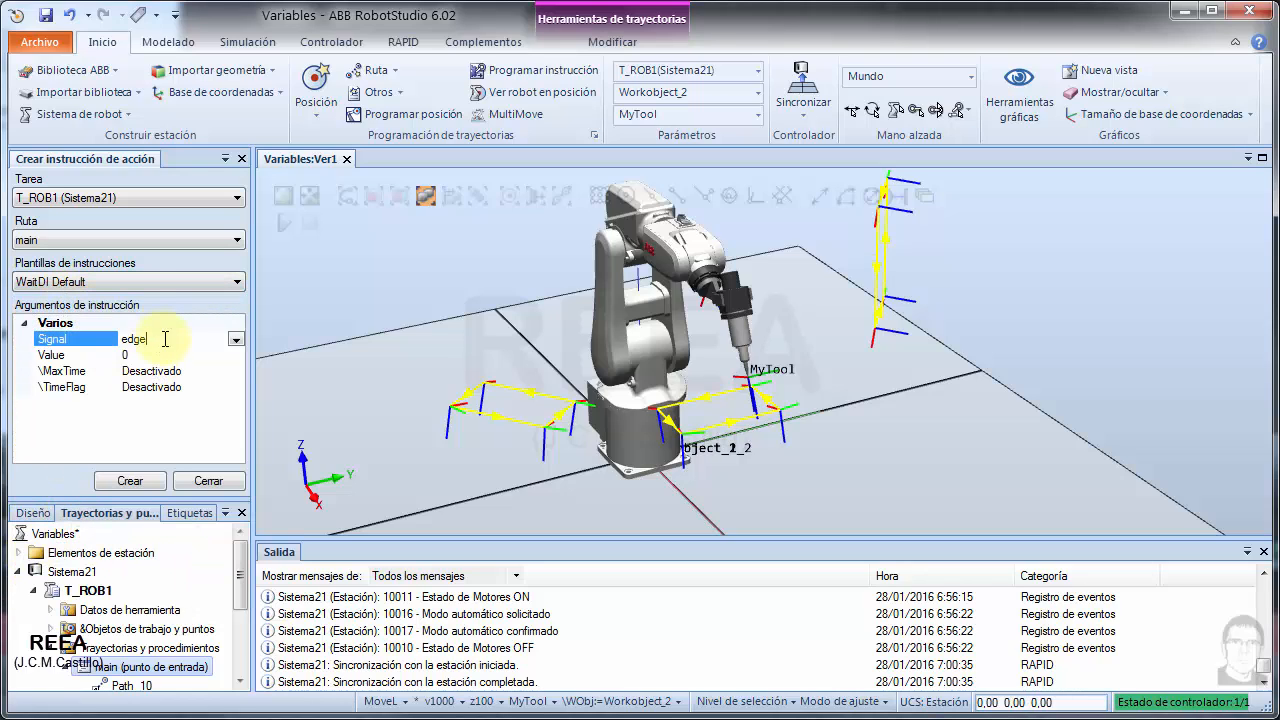
{"action": "left_click", "coordinate": [236, 341]}
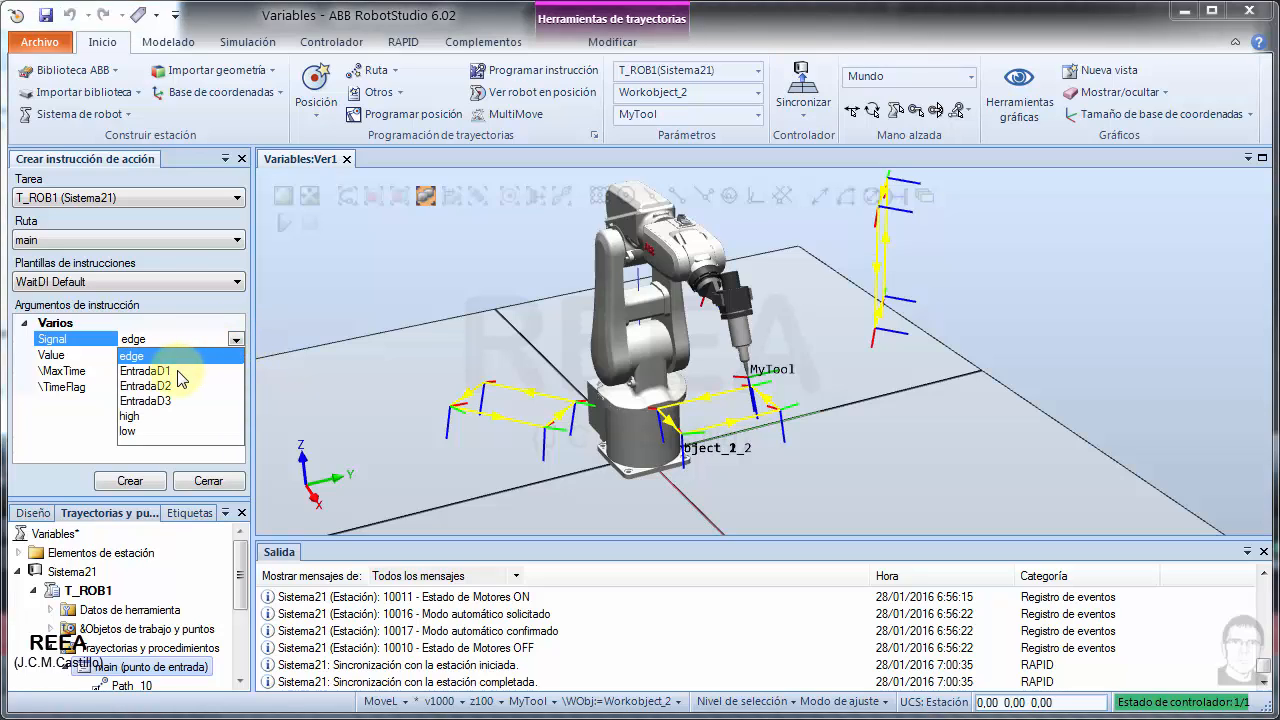
{"action": "left_click", "coordinate": [146, 371]}
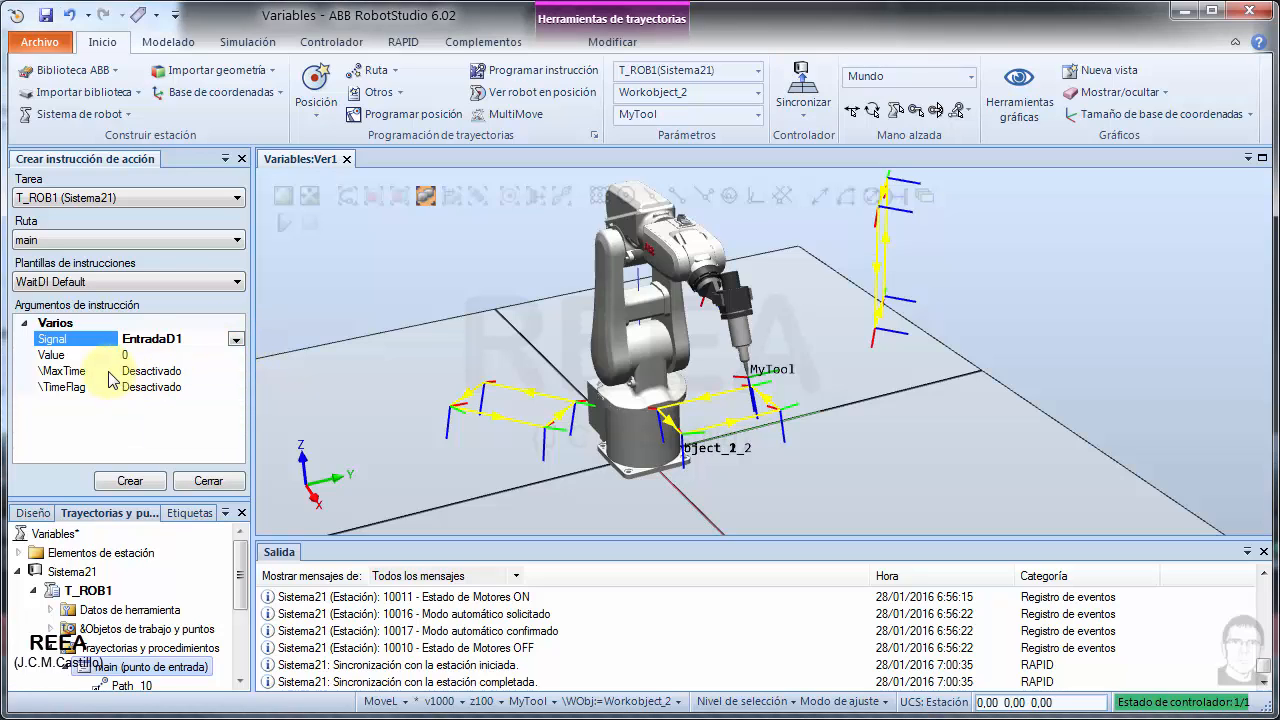
{"action": "left_click", "coordinate": [140, 356]}
{"action": "left_click_drag", "start_coordinate": [140, 357], "coordinate": [92, 358]}
{"action": "type", "text": "1"}
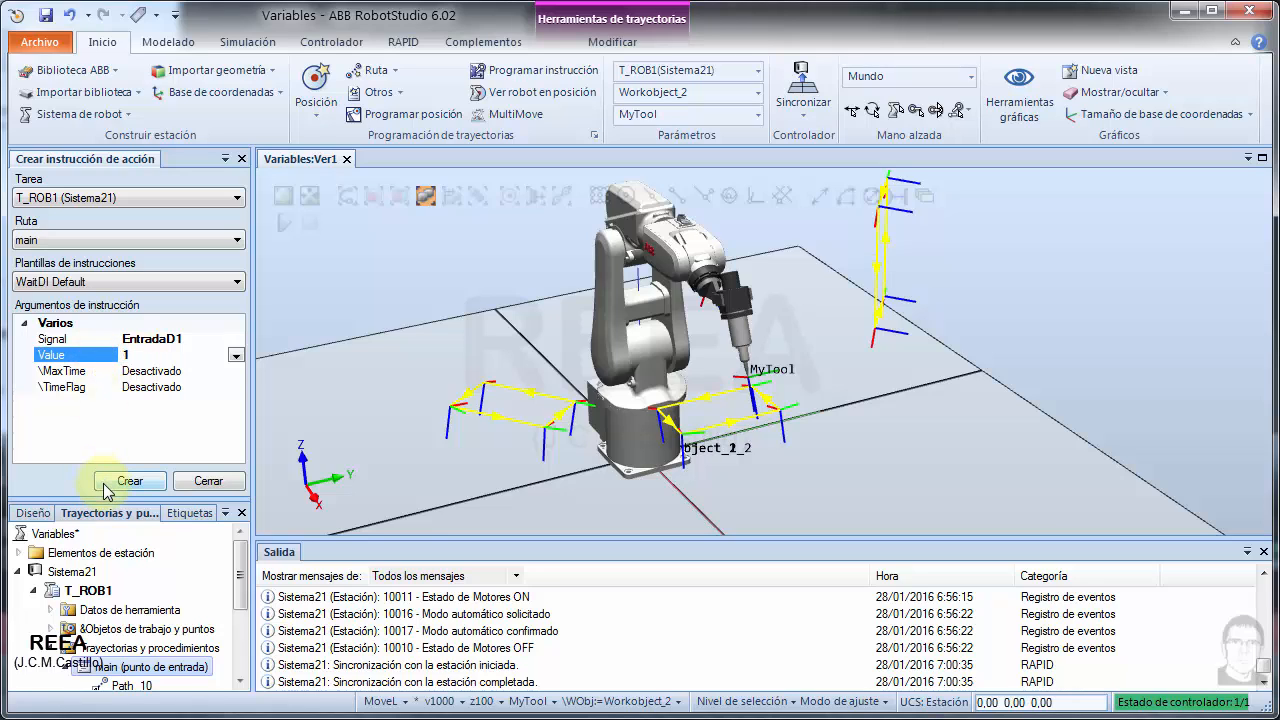
{"action": "left_click", "coordinate": [129, 483]}
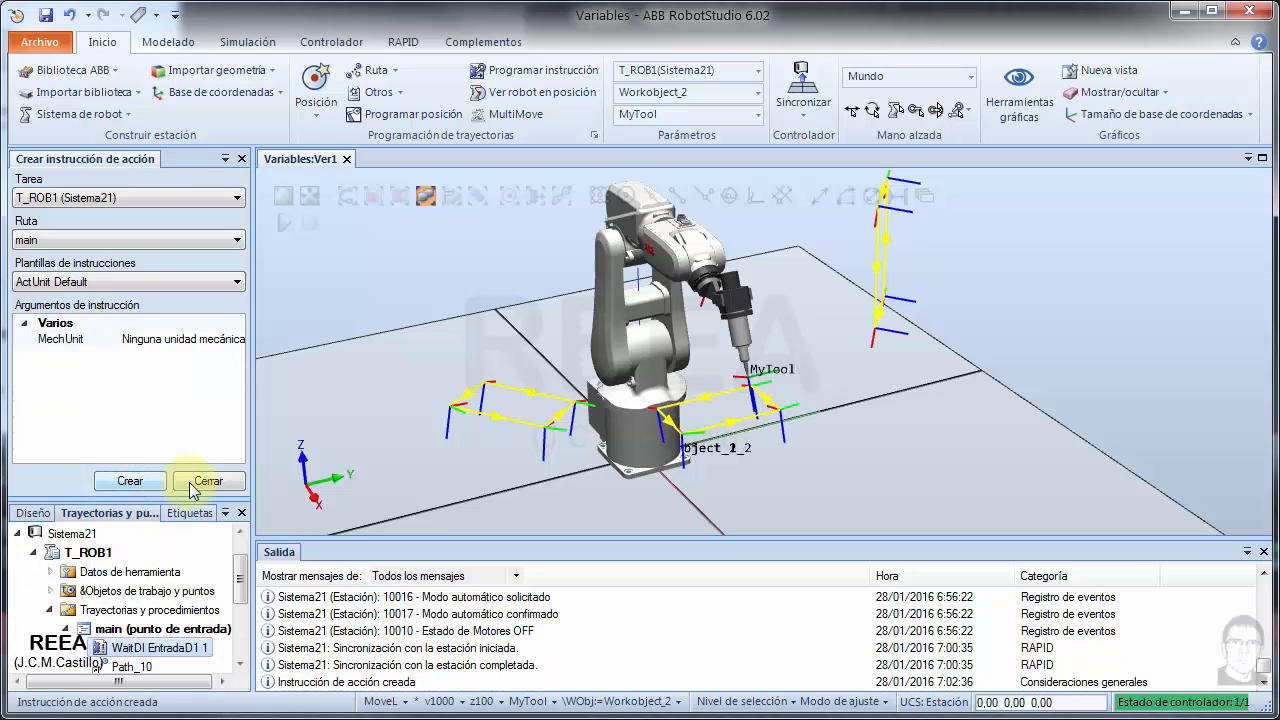
{"action": "left_click", "coordinate": [200, 481]}
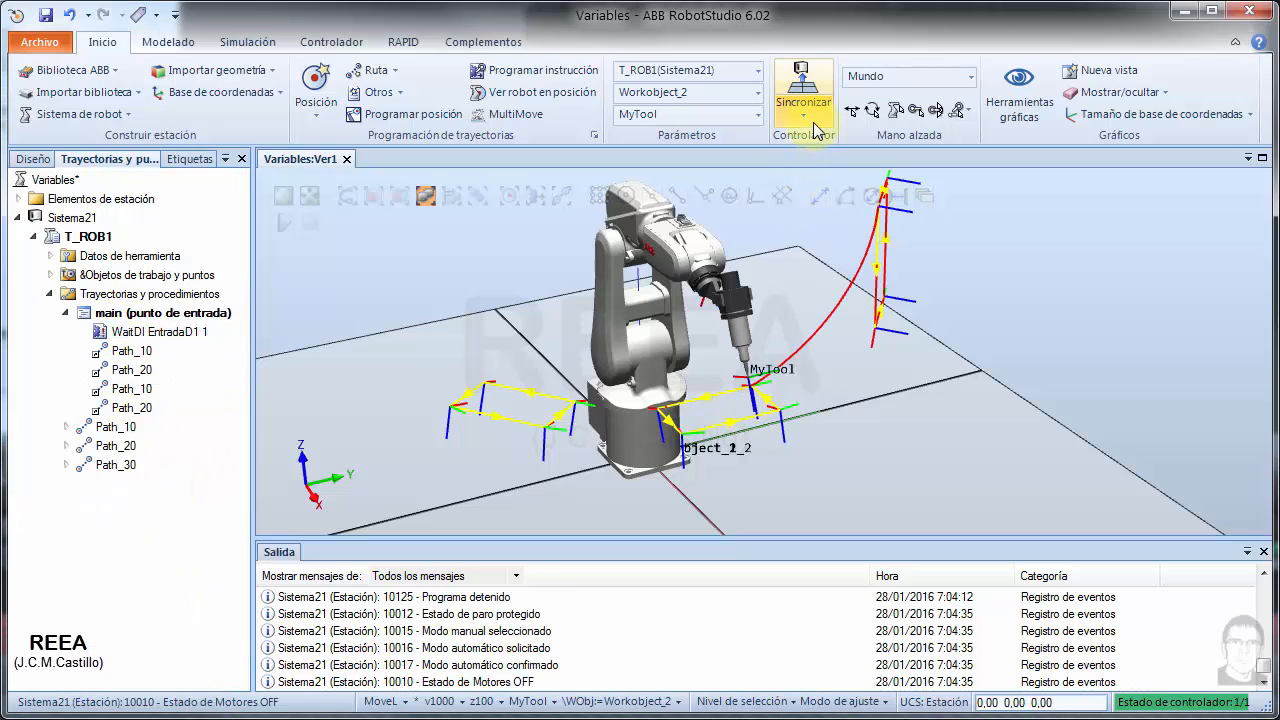
- Synchronize the station to RAPID with all Sistema21 tool data, work objects and paths included
{"action": "left_click", "coordinate": [812, 124]}
{"action": "left_click", "coordinate": [935, 165]}
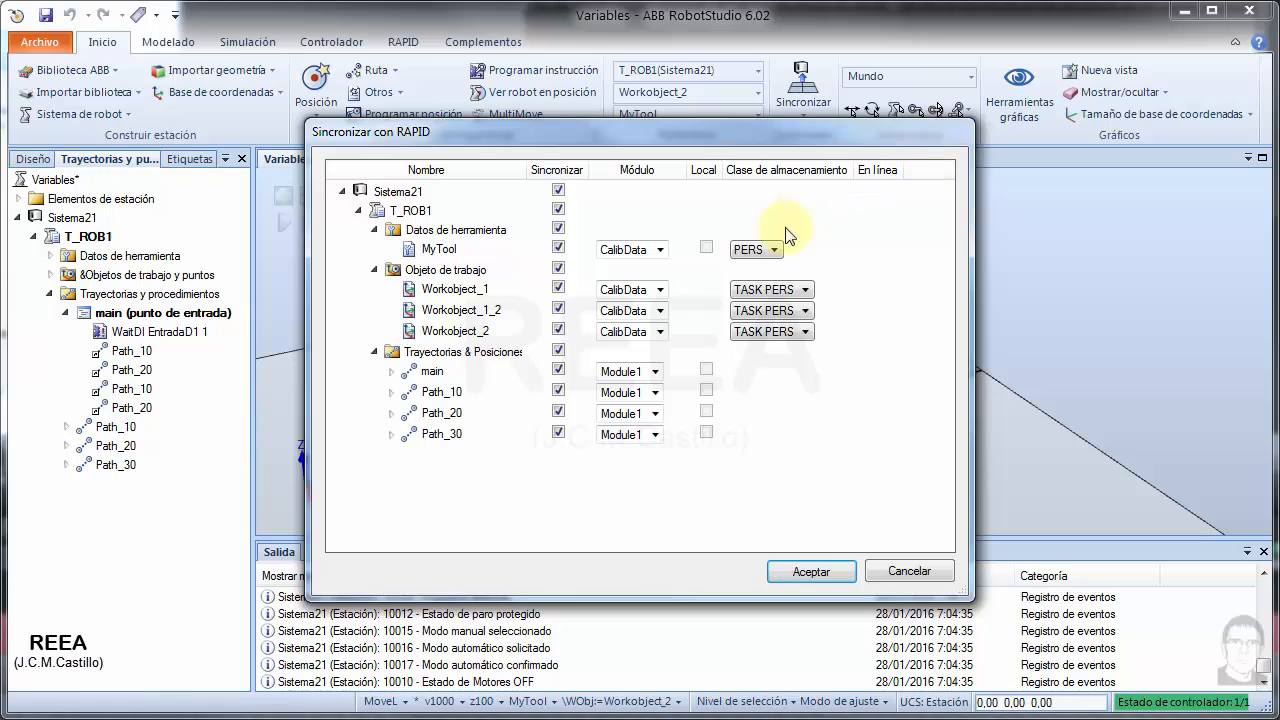
{"action": "left_click", "coordinate": [819, 568]}
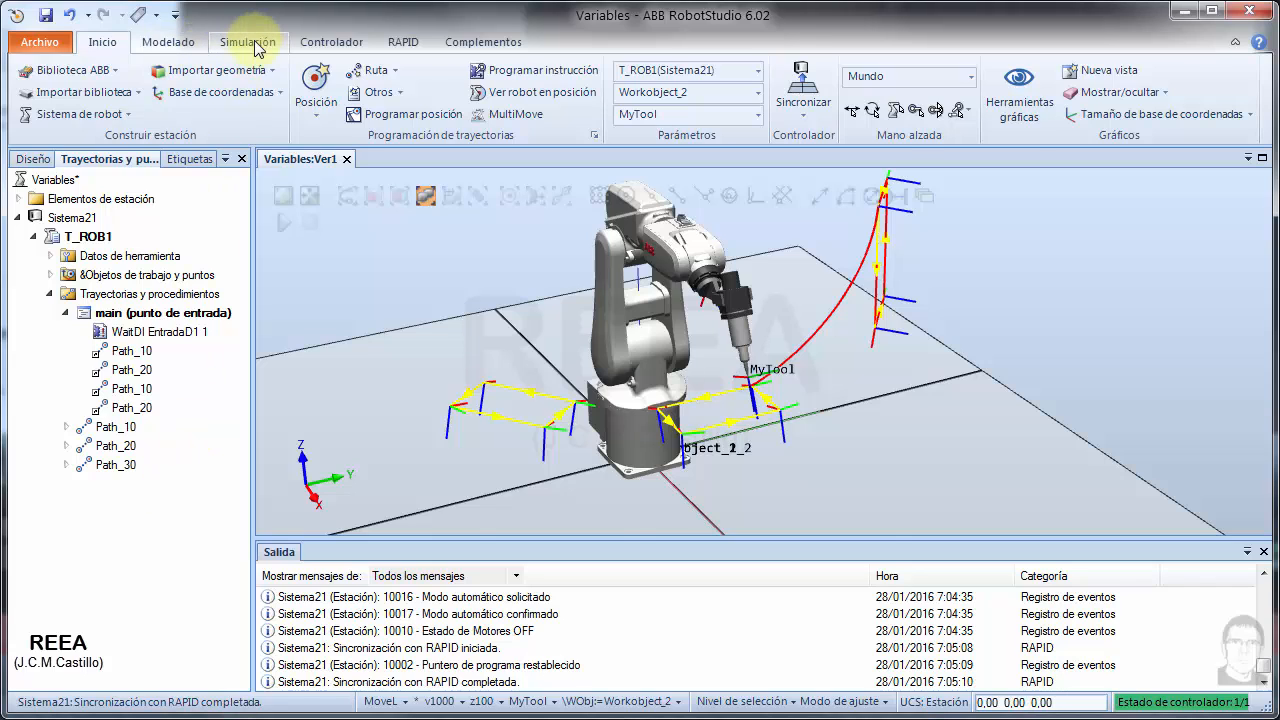
- Select main as the simulation entry point for T_ROB1 and close the simulation configuration
{"action": "left_click", "coordinate": [248, 42]}
{"action": "left_click", "coordinate": [190, 70]}
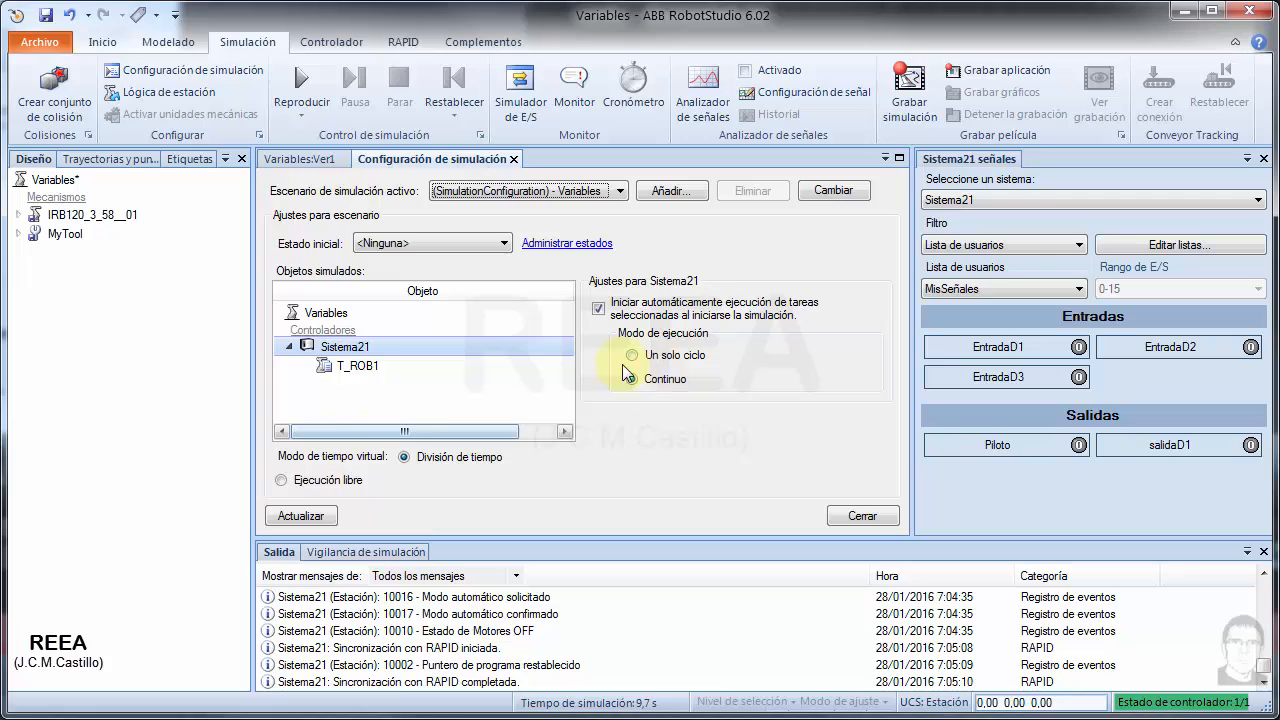
{"action": "left_click", "coordinate": [357, 366]}
{"action": "left_click", "coordinate": [716, 312]}
{"action": "left_click", "coordinate": [733, 305]}
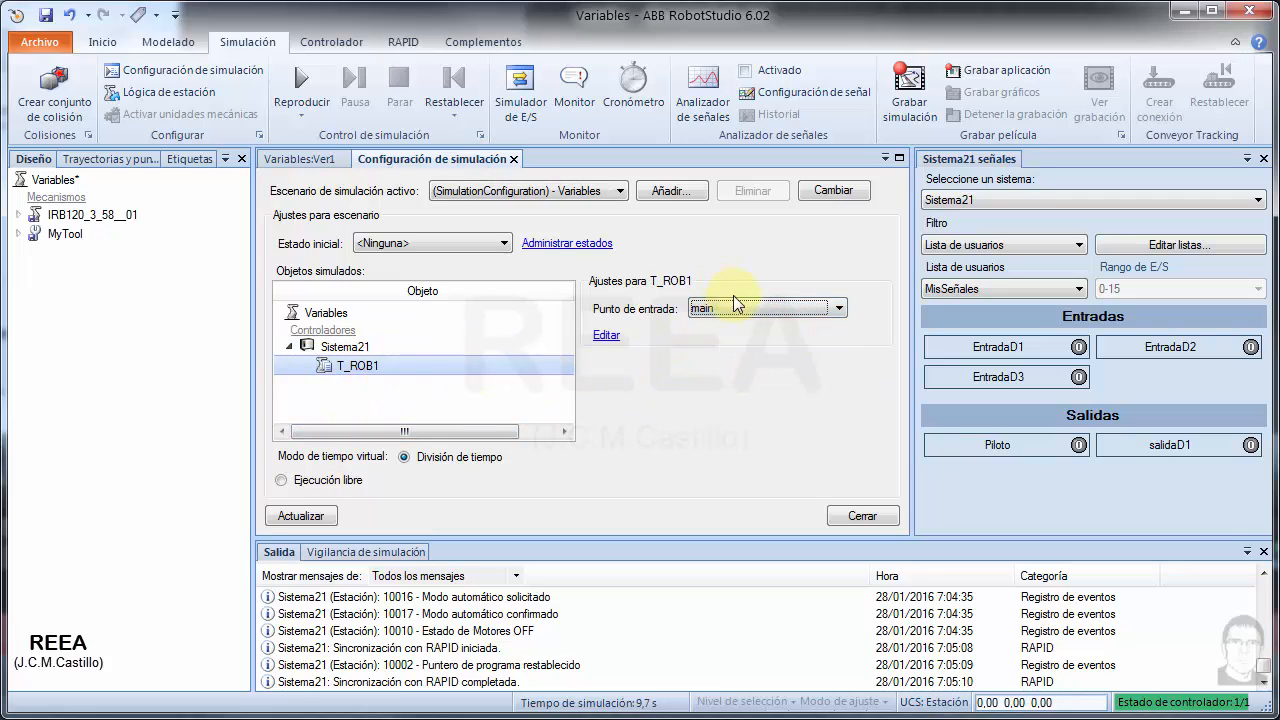
{"action": "left_click", "coordinate": [737, 304]}
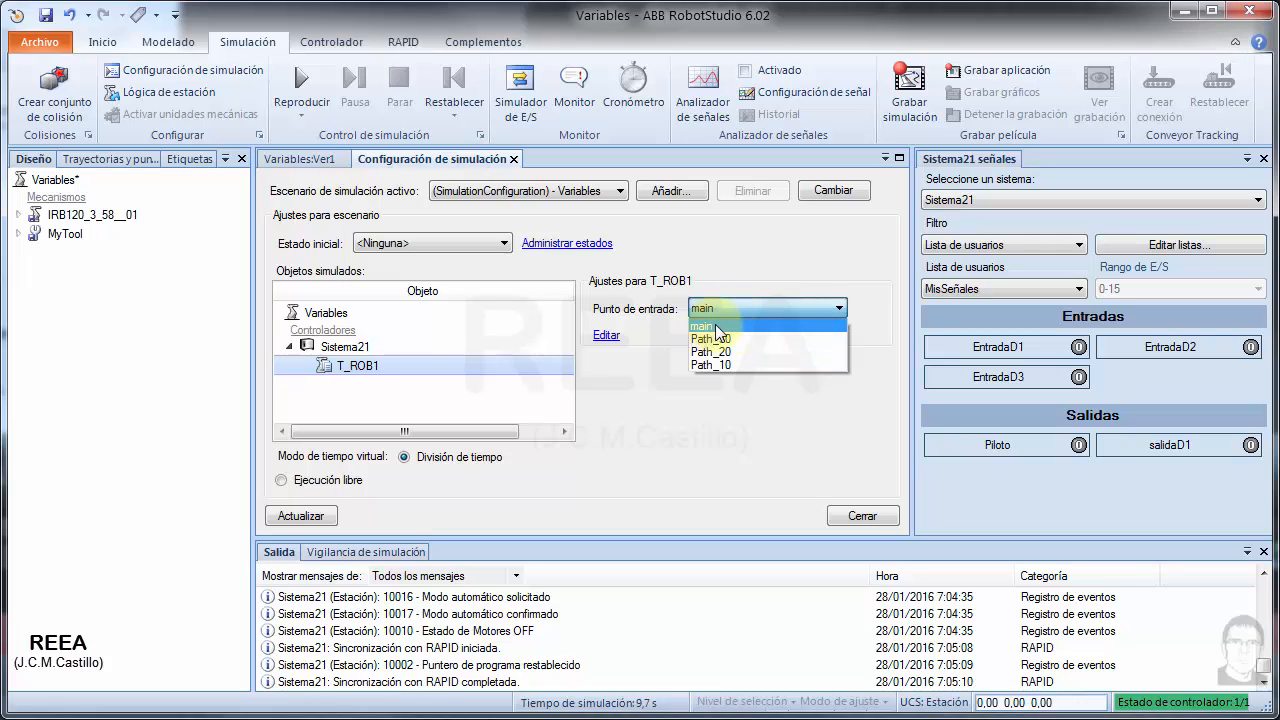
{"action": "left_click", "coordinate": [718, 327]}
{"action": "left_click", "coordinate": [862, 516]}
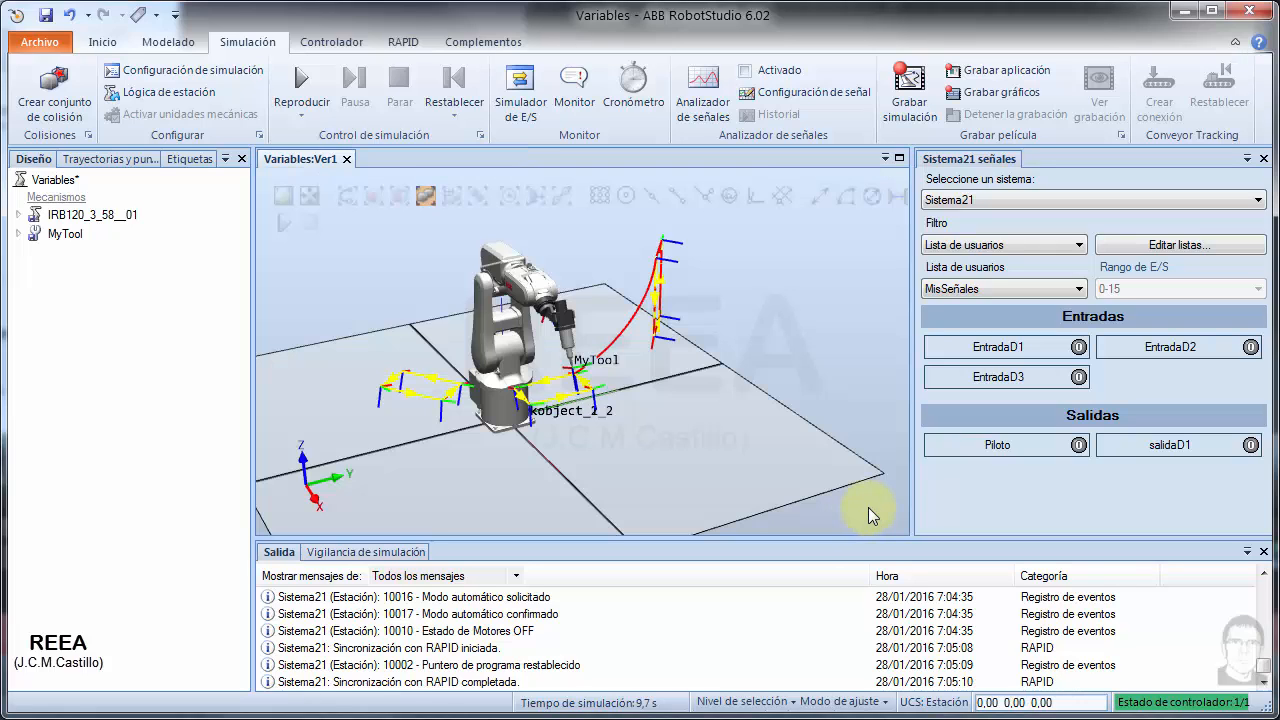
- Run the simulation and switch the EntradaD1 input on, then off again
{"action": "left_click", "coordinate": [300, 88]}
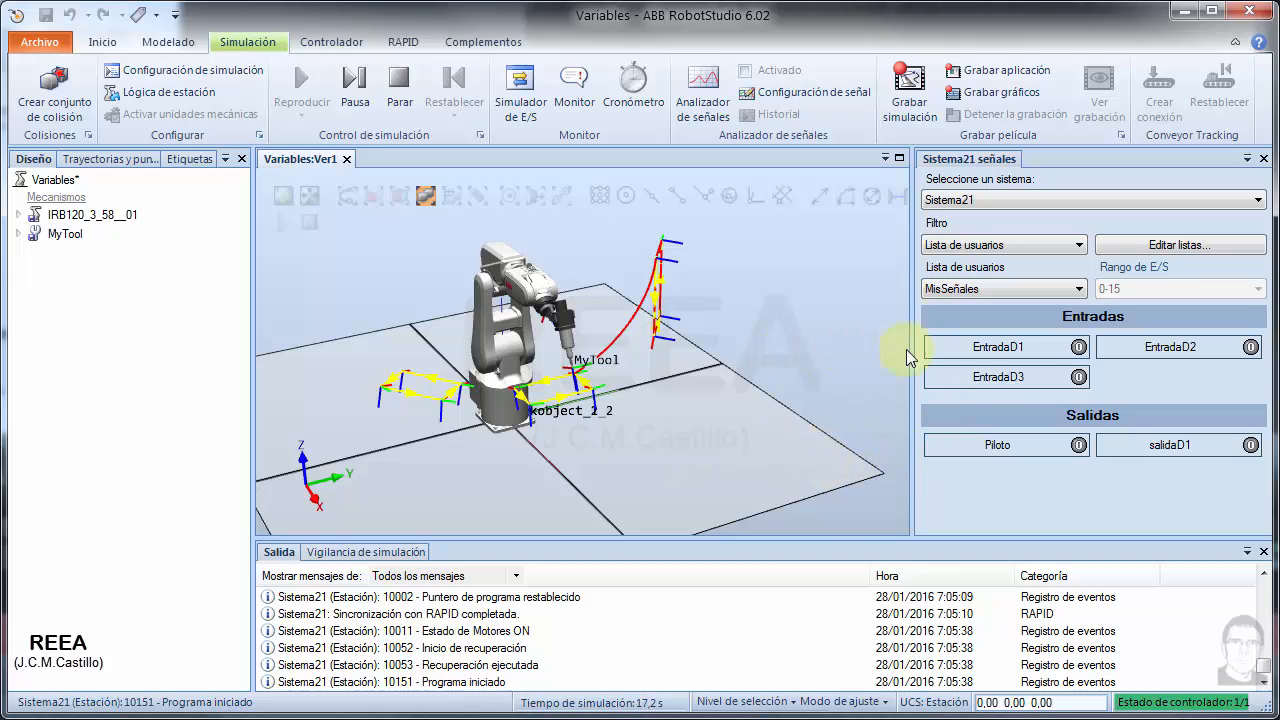
{"action": "left_click", "coordinate": [985, 358]}
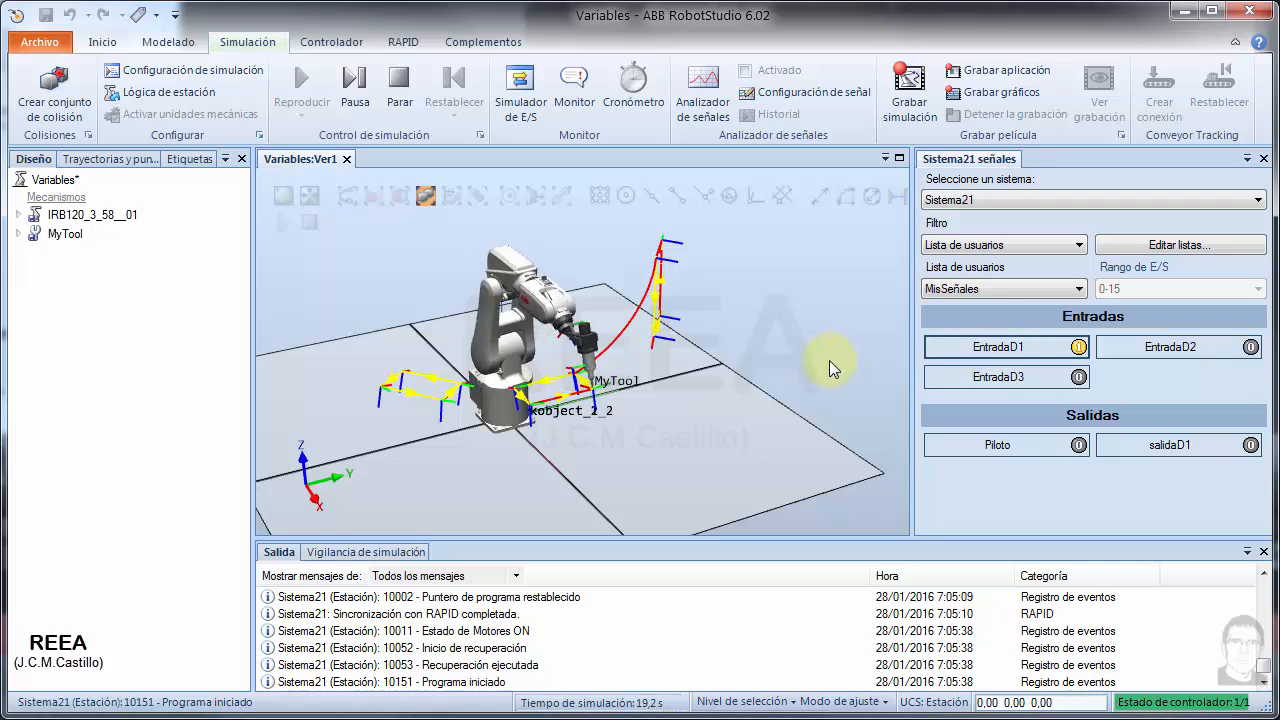
{"action": "left_click", "coordinate": [980, 352]}
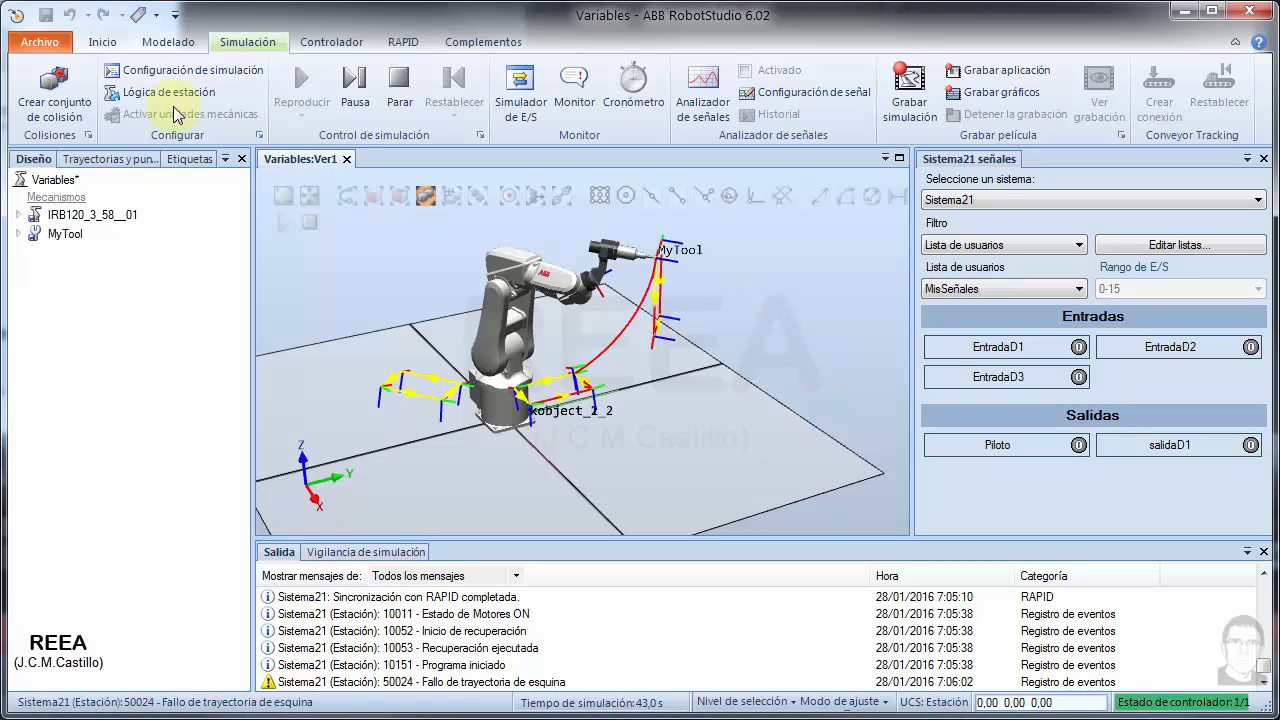
- Check the last Path_20 call in the main procedure and trigger EntradaD1 again in the running simulation
{"action": "left_click", "coordinate": [108, 42]}
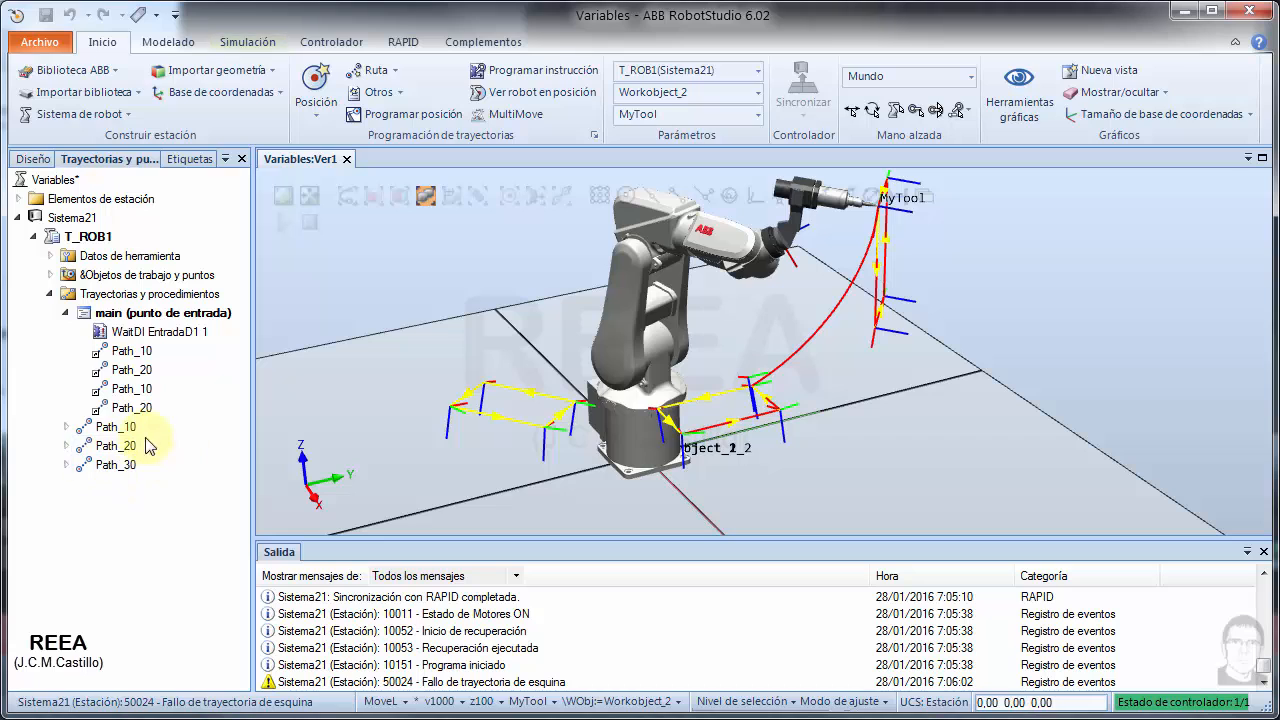
{"action": "left_click", "coordinate": [130, 408]}
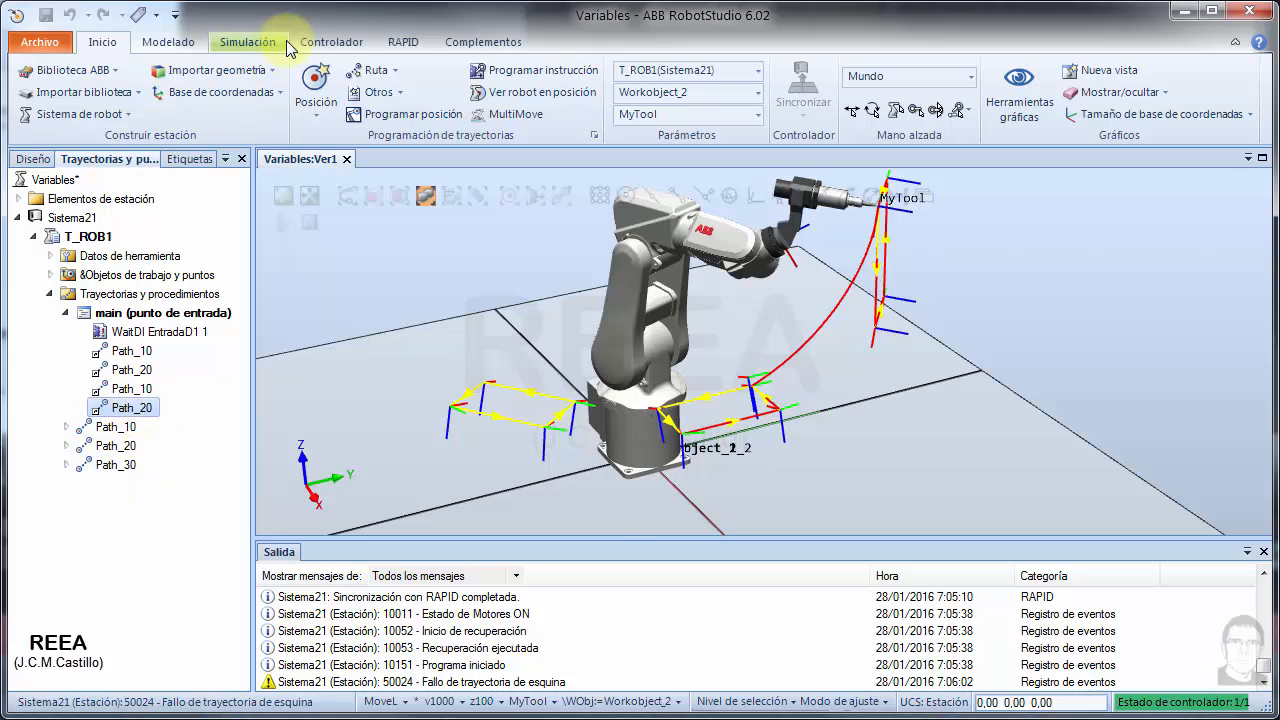
{"action": "left_click", "coordinate": [248, 42]}
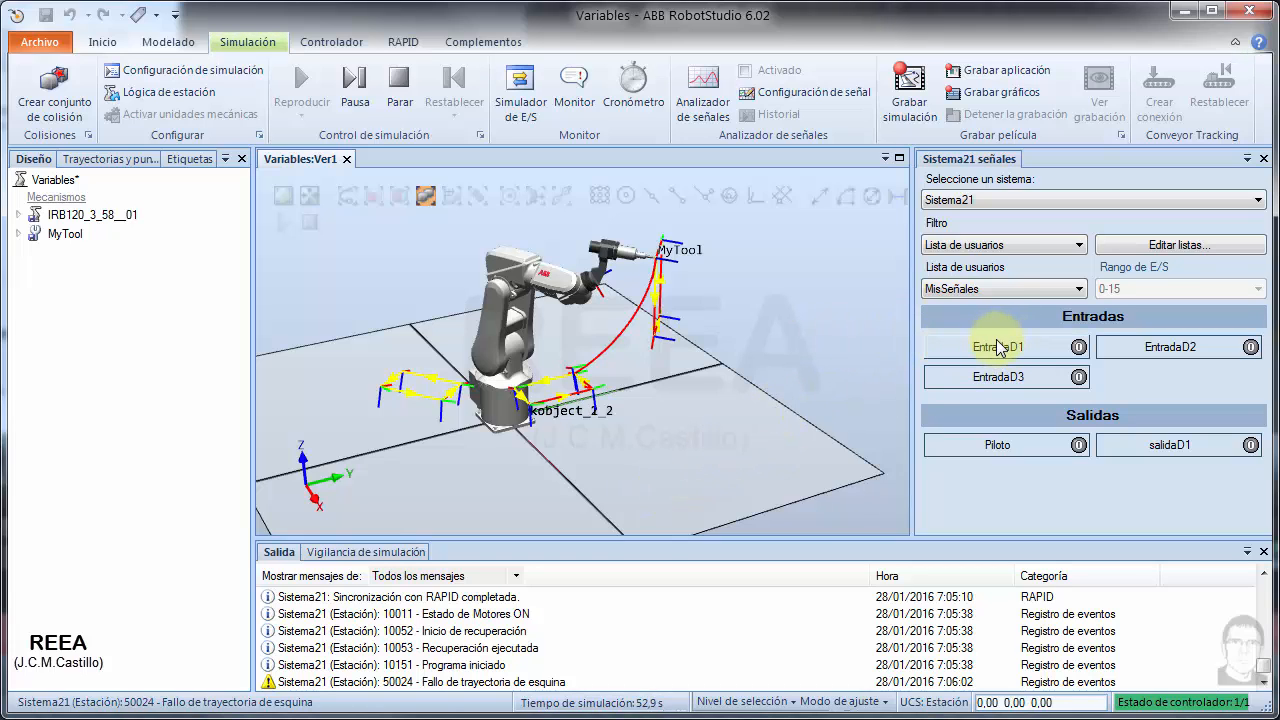
{"action": "left_click", "coordinate": [938, 346]}
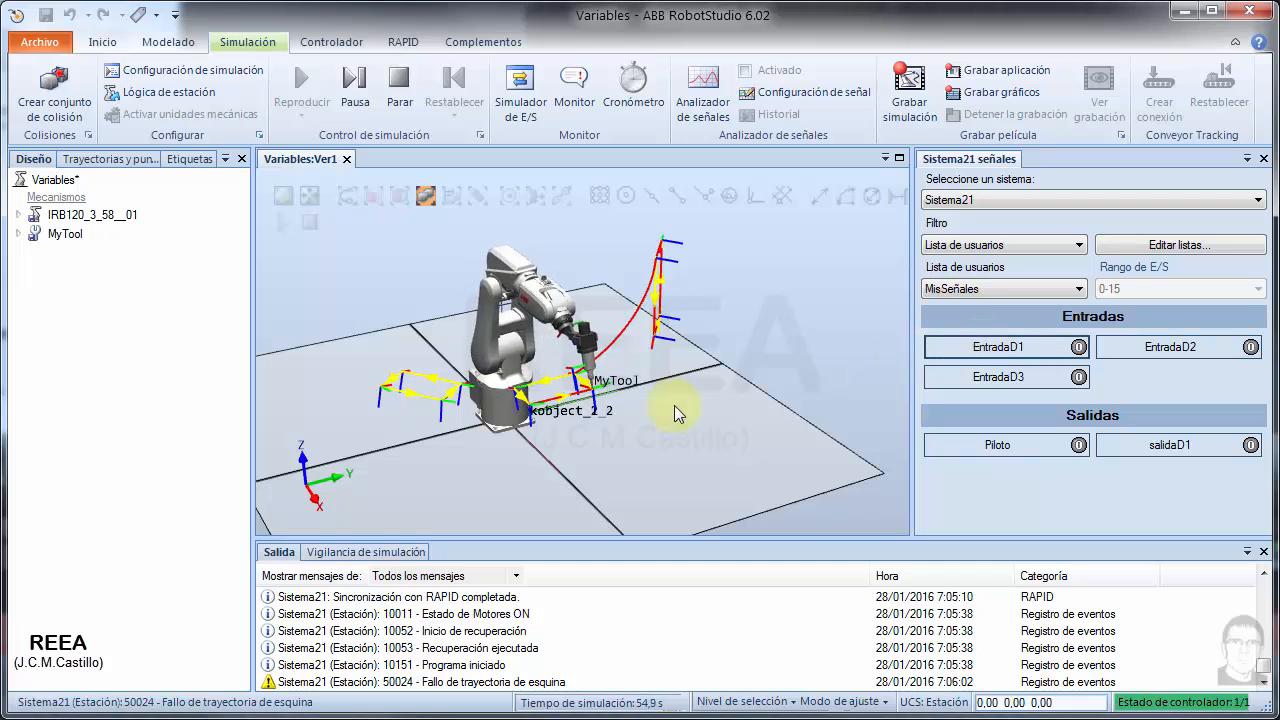